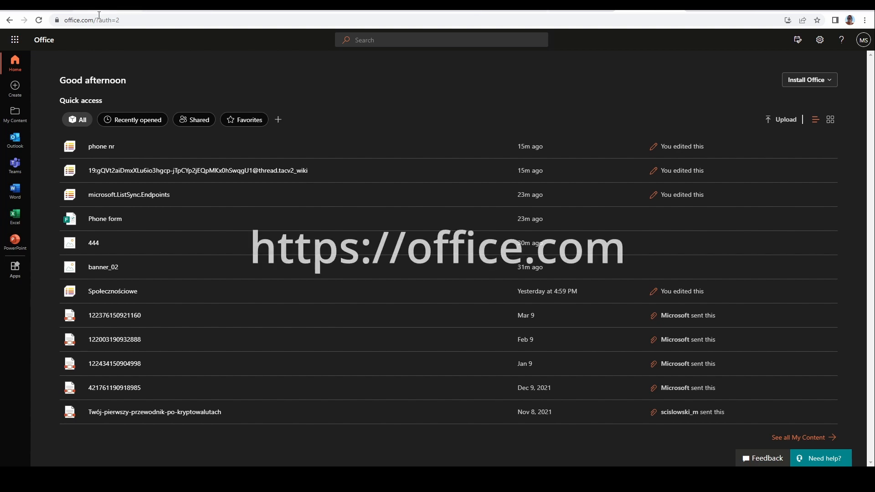
pyautogui.click(151, 22)
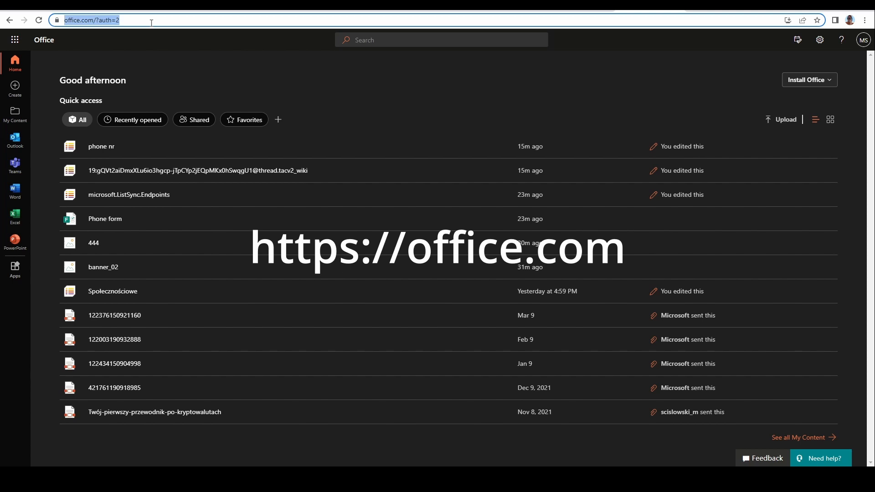
pyautogui.click(103, 22)
pyautogui.moveTo(130, 22); pyautogui.dragTo(64, 22)
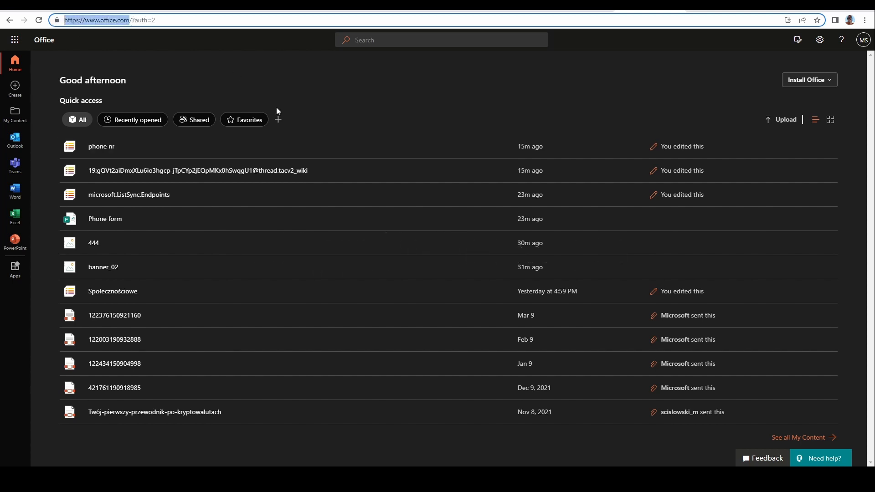
# Step: Open Forms from the app launcher and start a new form
pyautogui.click(15, 40)
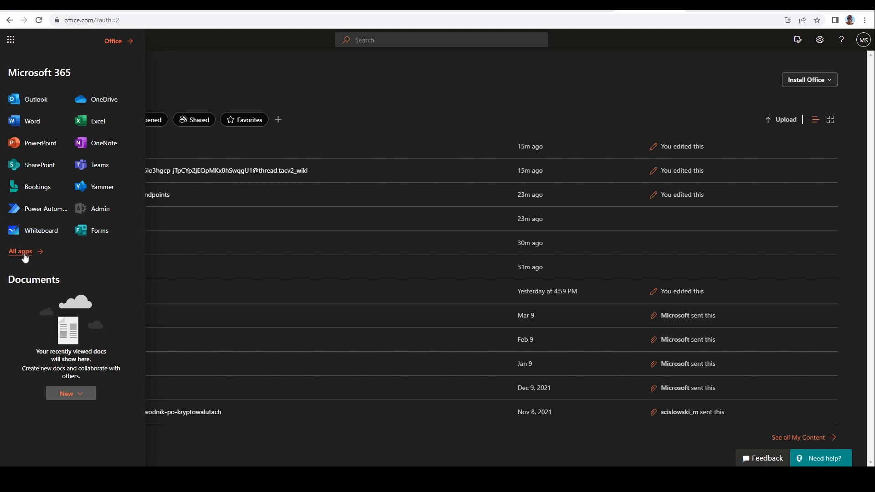
pyautogui.click(96, 231)
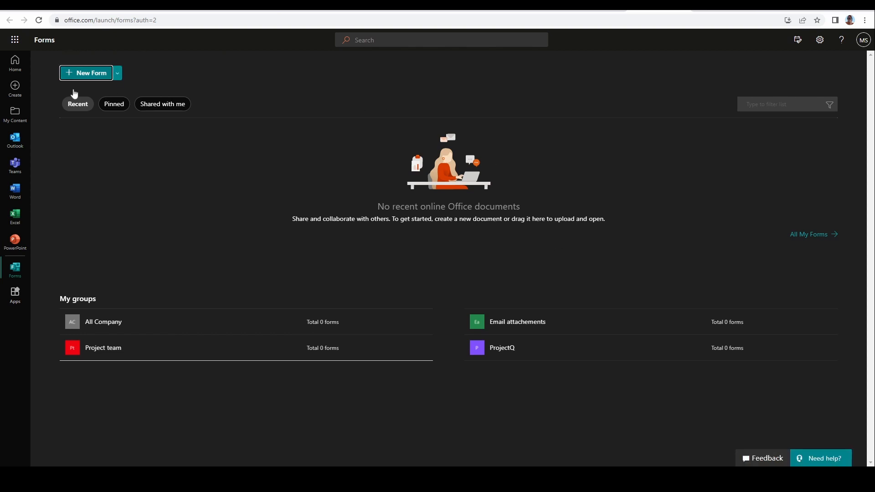
pyautogui.click(86, 74)
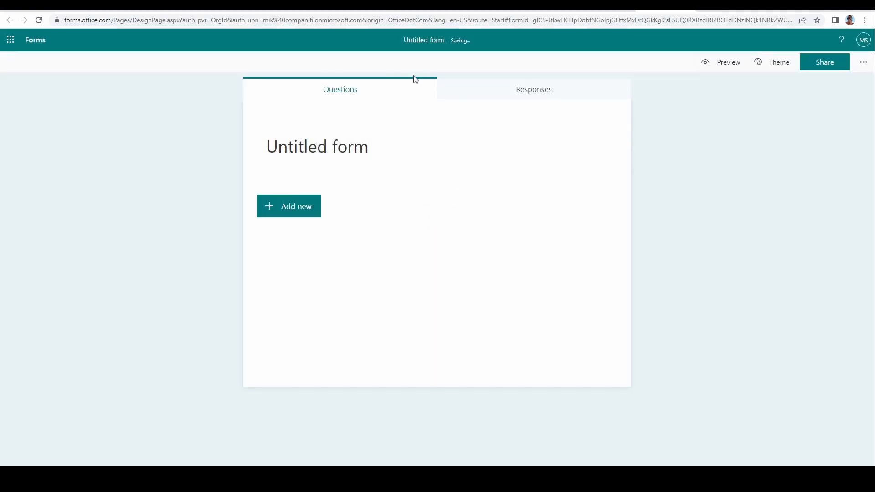
# Step: Title the form Phone registry
pyautogui.click(379, 153)
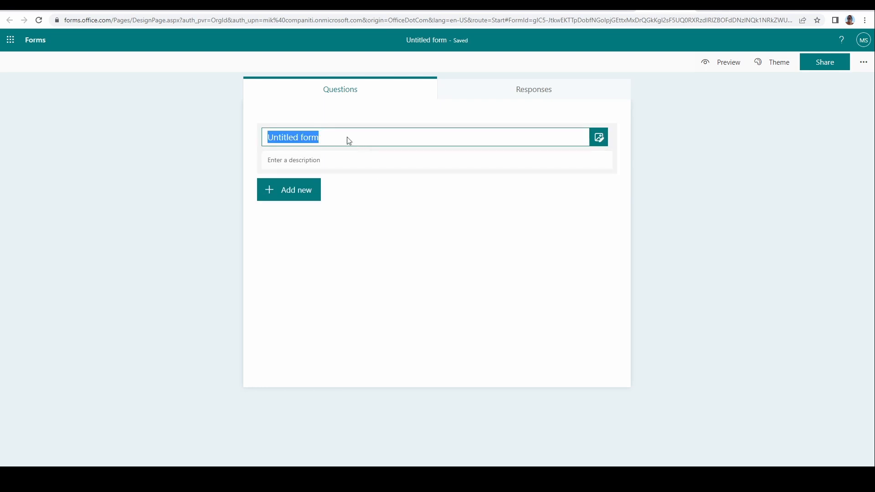
pyautogui.write('P')
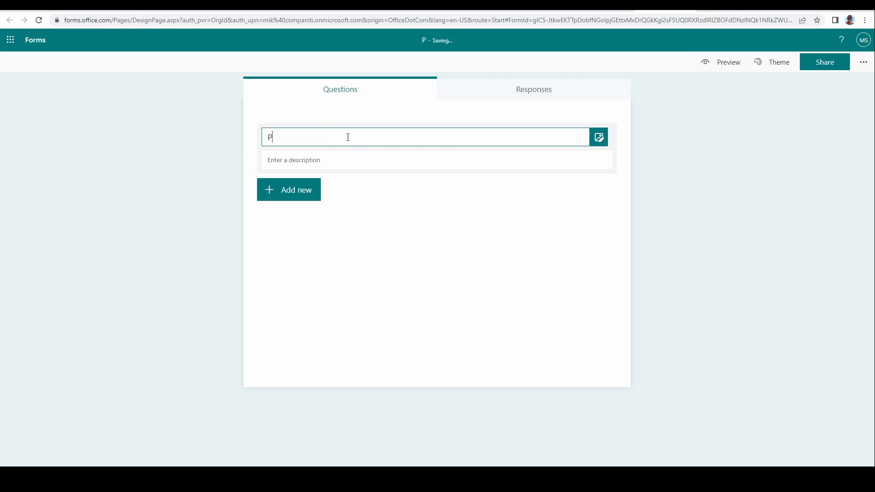
pyautogui.write('hone registry')
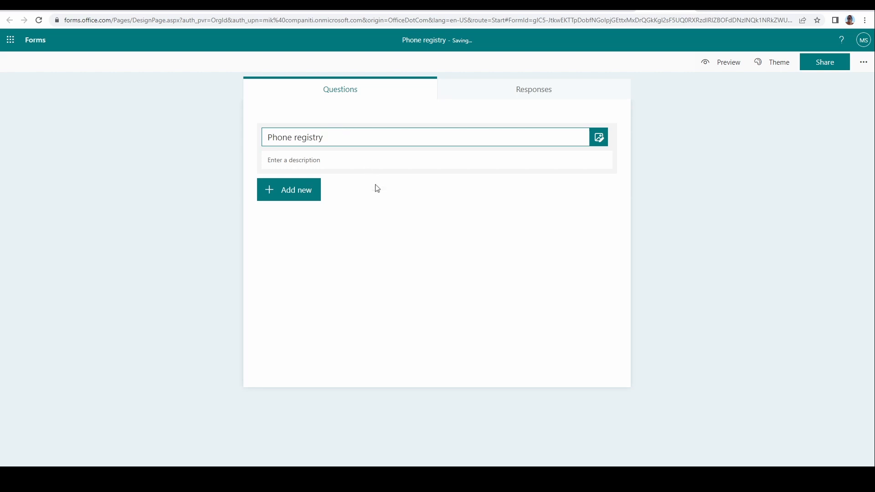
# Step: Add a text question asking What is your phone number
pyautogui.click(377, 197)
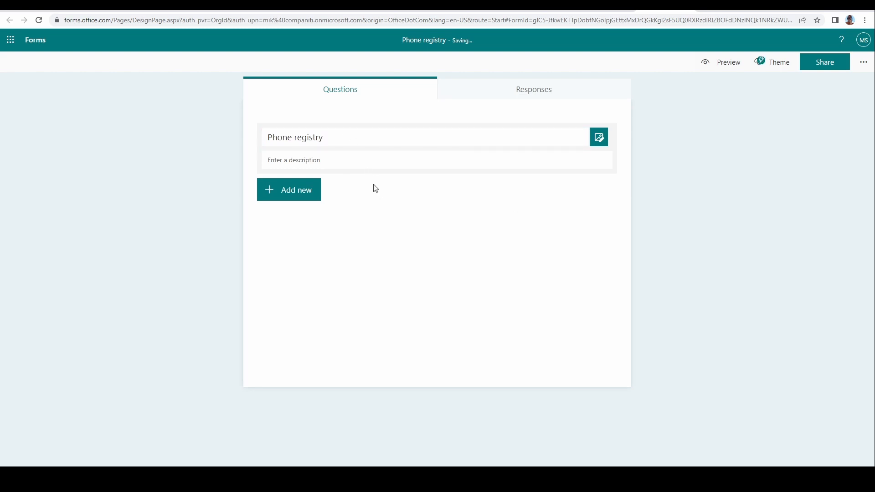
pyautogui.click(311, 197)
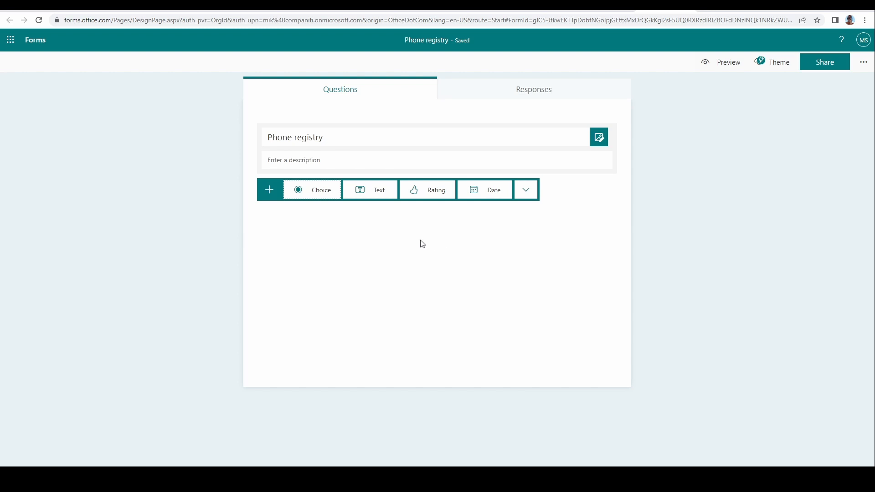
pyautogui.click(376, 193)
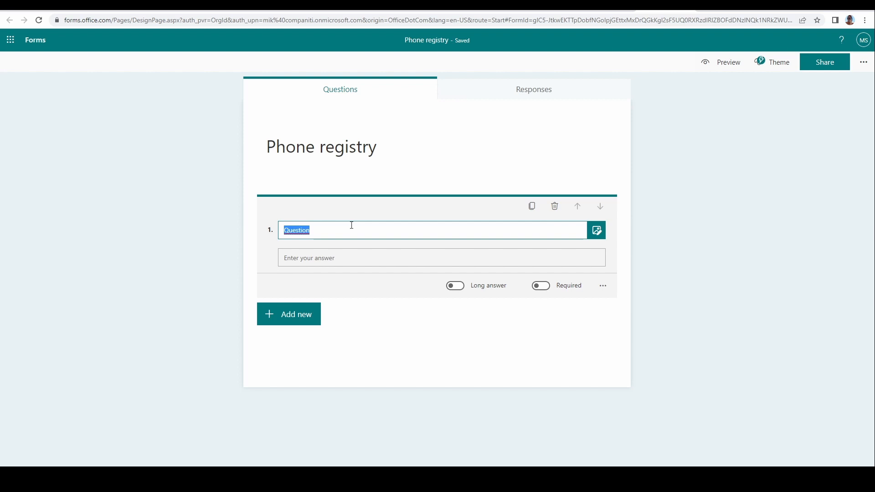
pyautogui.write('What is ')
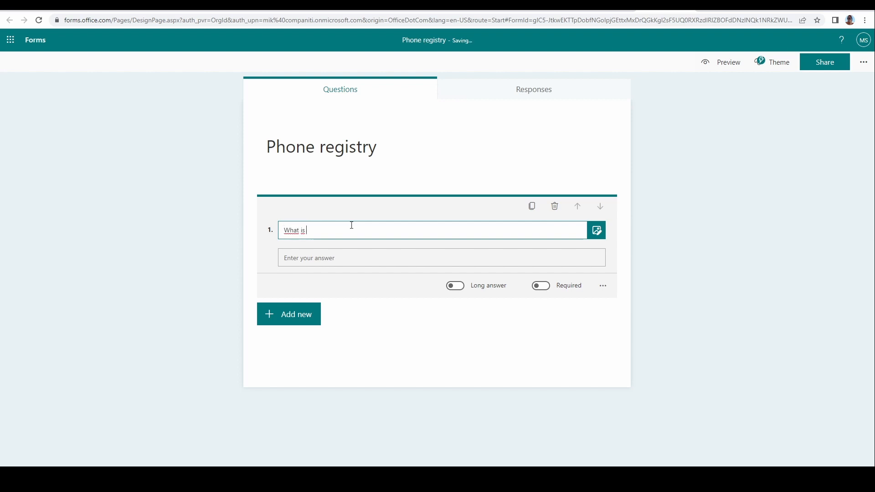
pyautogui.write('your phone number')
pyautogui.click(393, 337)
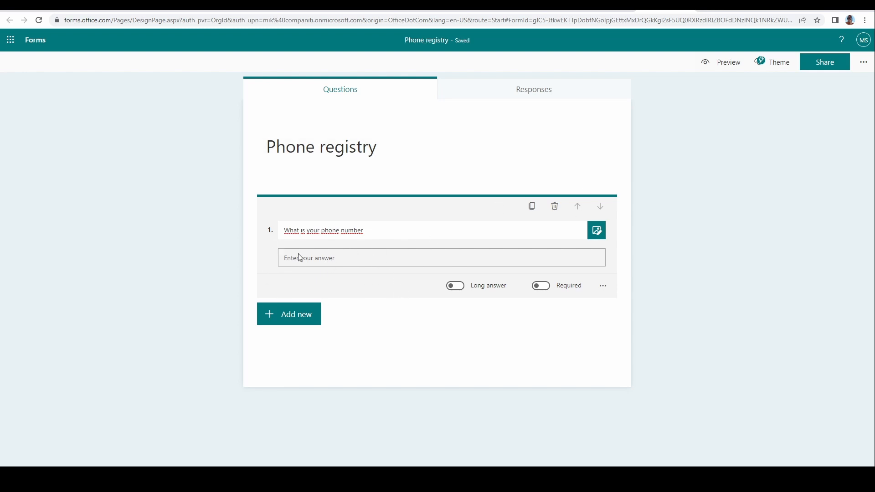
pyautogui.click(732, 182)
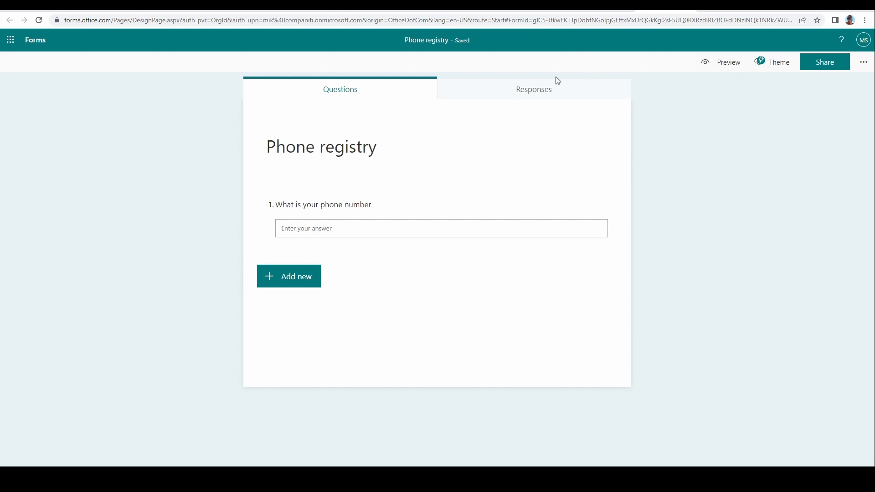
# Step: Switch to the Office home page, open Teams and dismiss the org-wide team prompt
pyautogui.click(547, 5)
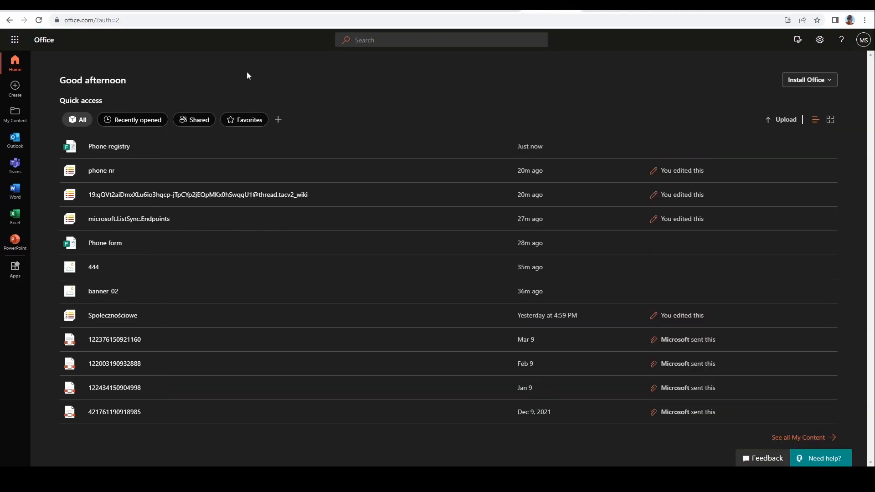
pyautogui.click(22, 169)
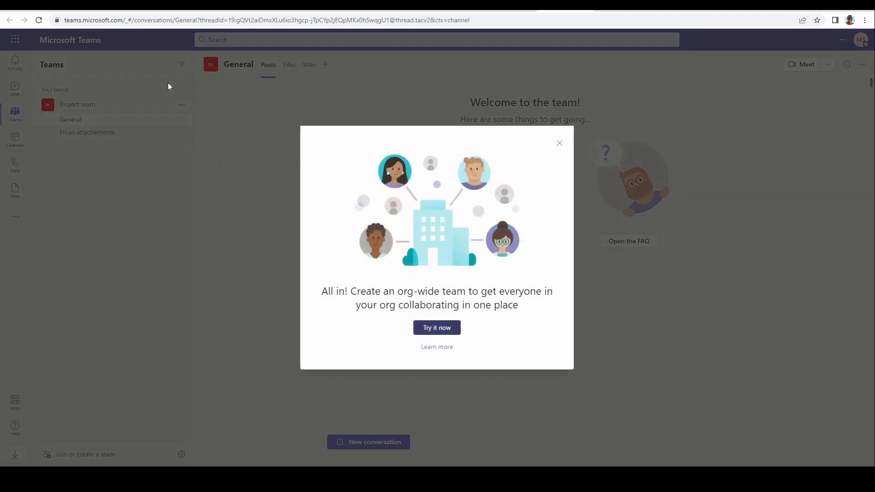
pyautogui.click(560, 143)
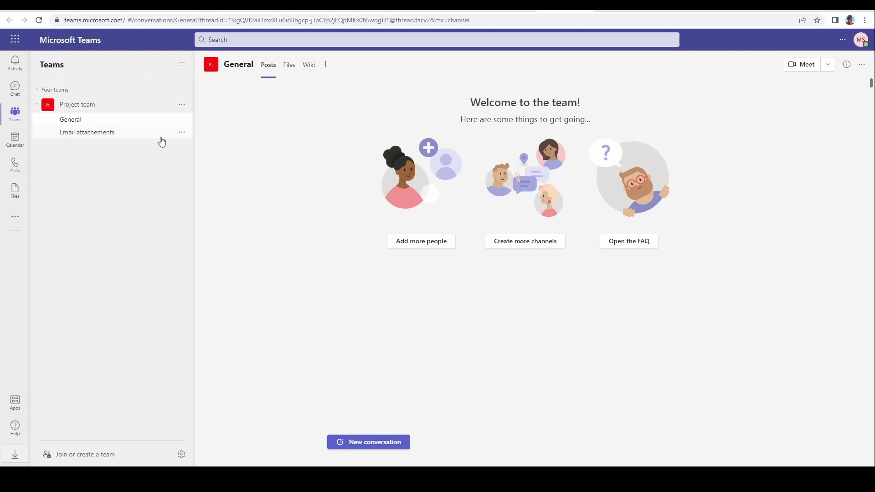
# Step: Add a Lists tab to the Project team's General channel
pyautogui.click(327, 68)
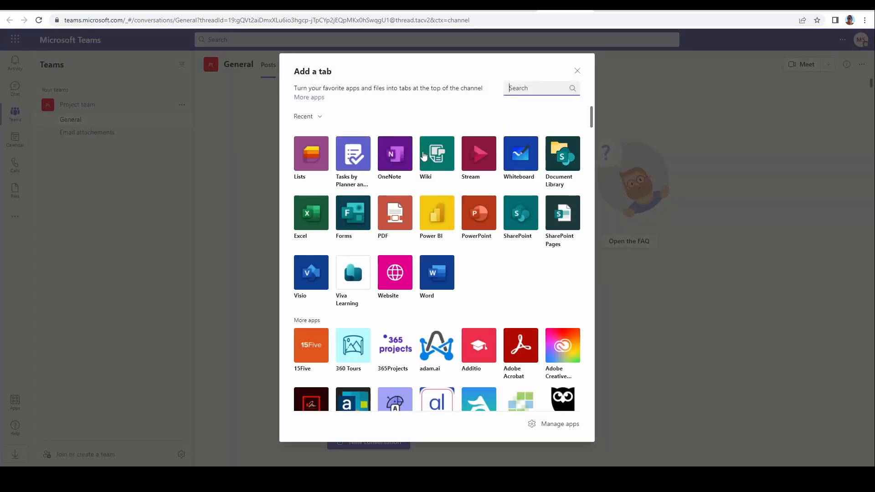
pyautogui.click(307, 158)
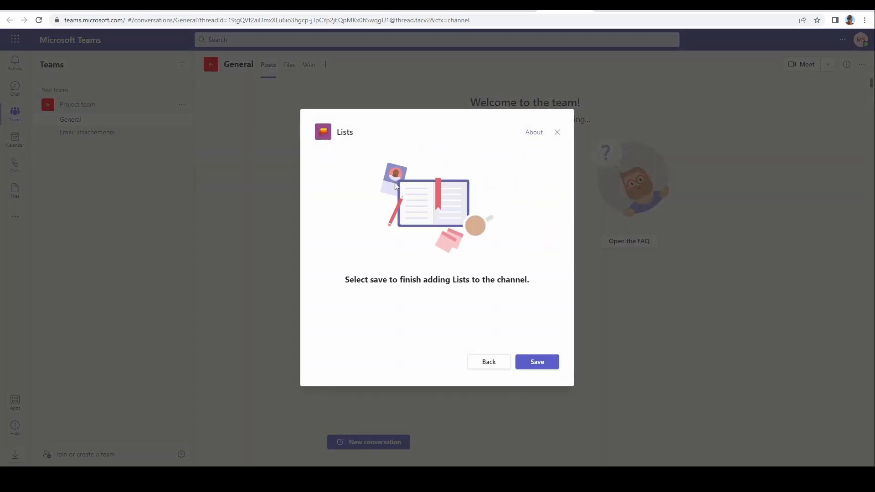
pyautogui.click(539, 364)
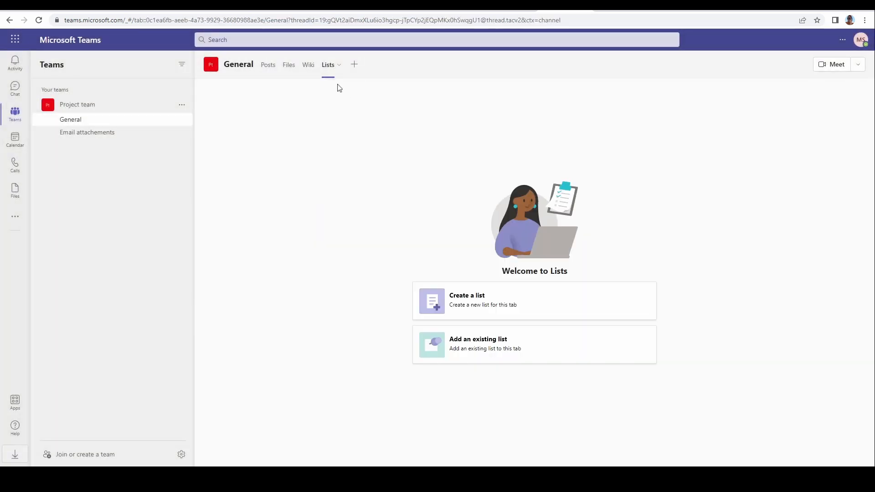
# Step: Rename the Lists tab to Phone-registry
pyautogui.click(327, 69)
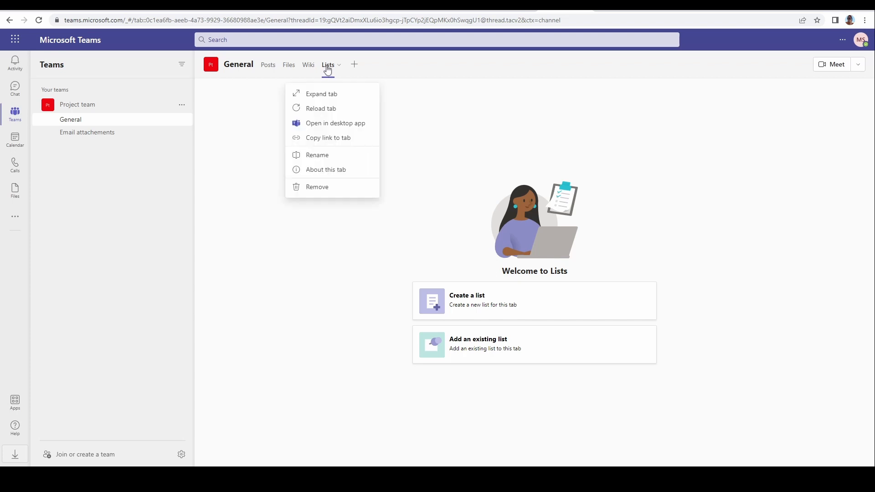
pyautogui.click(320, 156)
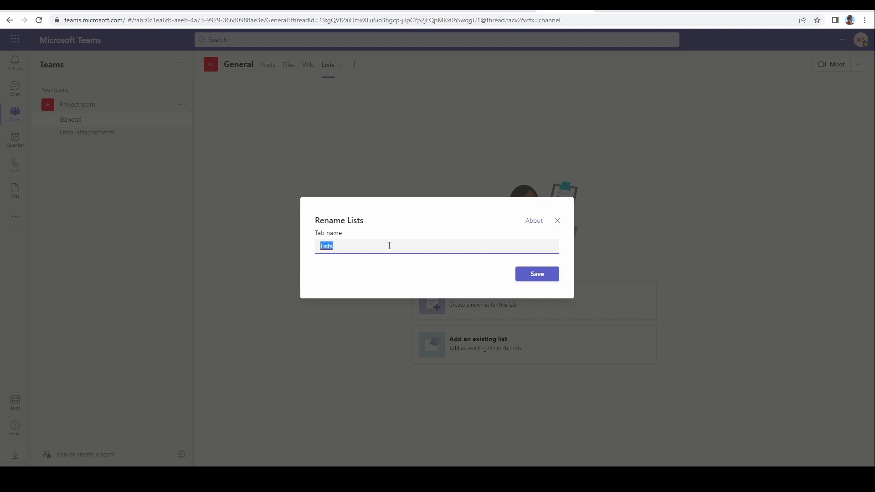
pyautogui.write('Phone_registry')
pyautogui.press('BackSpace')
pyautogui.write('-')
pyautogui.click(531, 278)
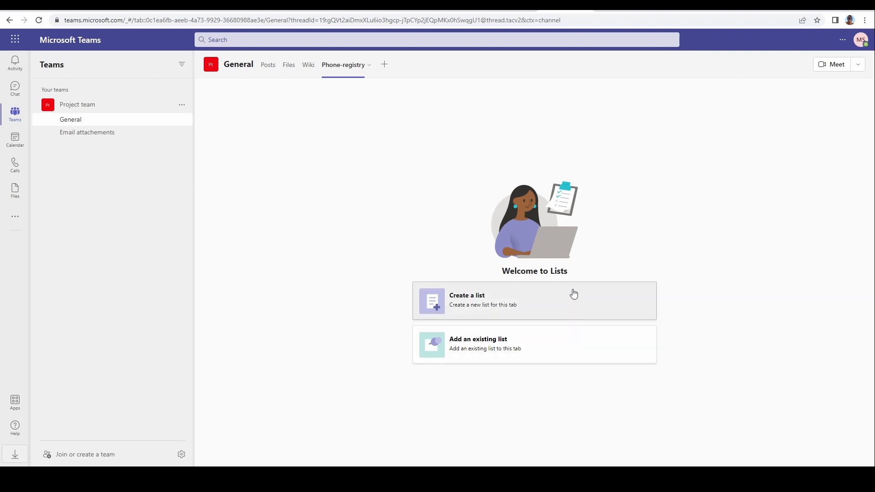
# Step: Create a blank list named phone-registry-list in the tab
pyautogui.click(489, 303)
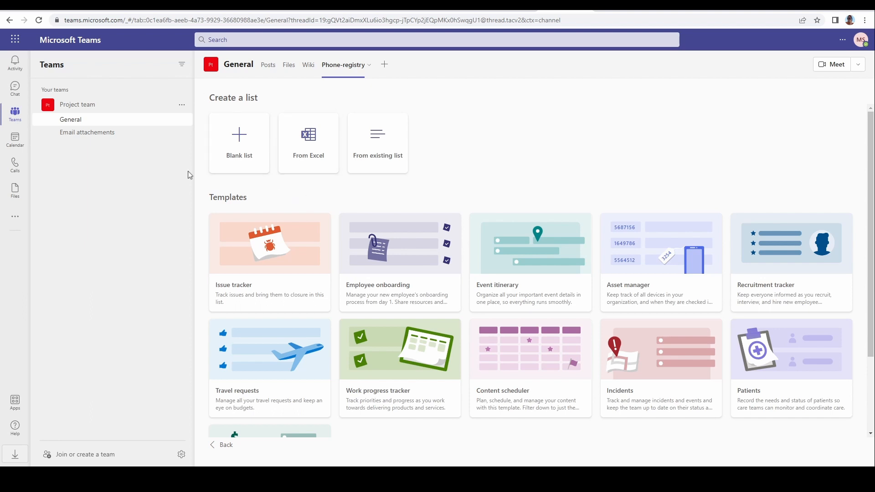
pyautogui.click(244, 139)
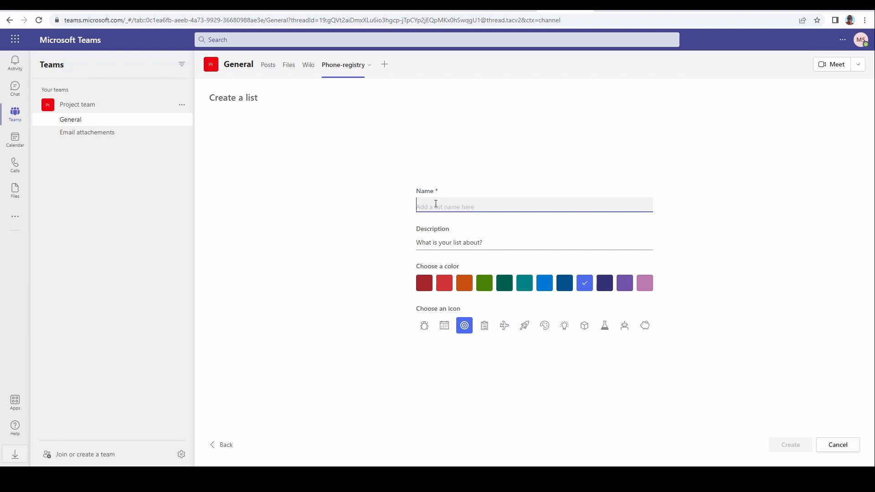
pyautogui.write('phone-registry-list')
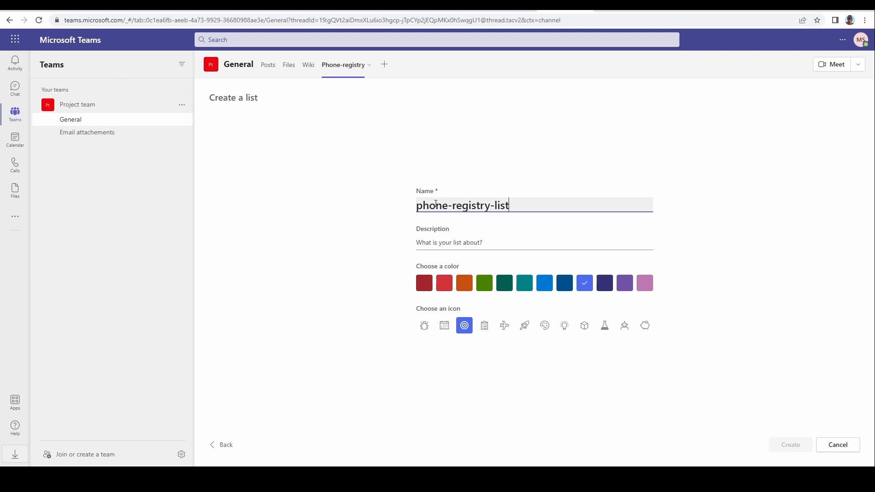
pyautogui.click(799, 446)
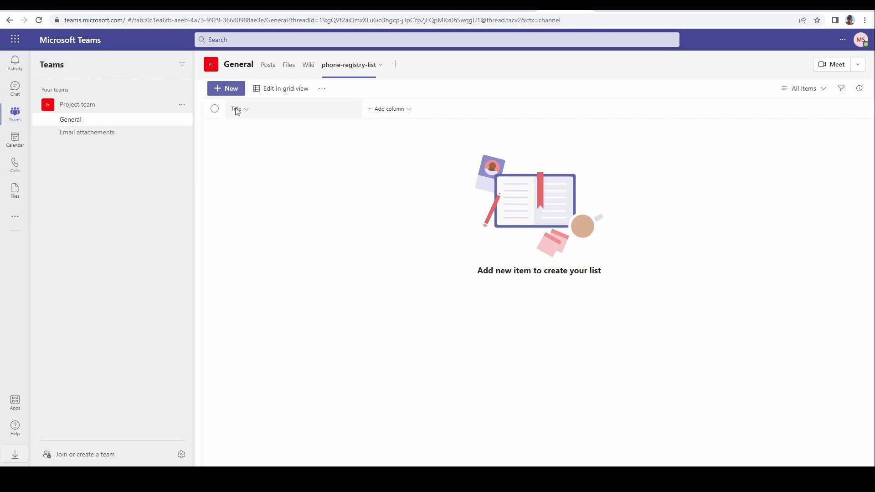
# Step: Rename the list's Title column to email
pyautogui.click(248, 113)
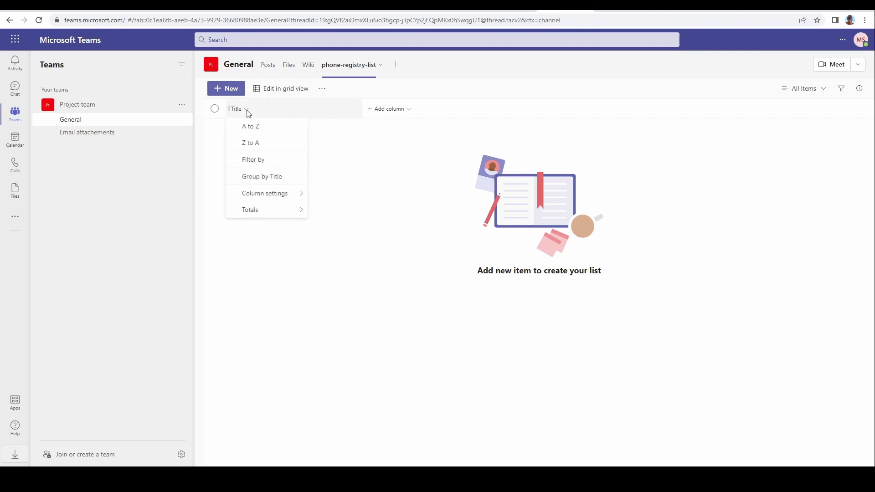
pyautogui.moveTo(256, 196)
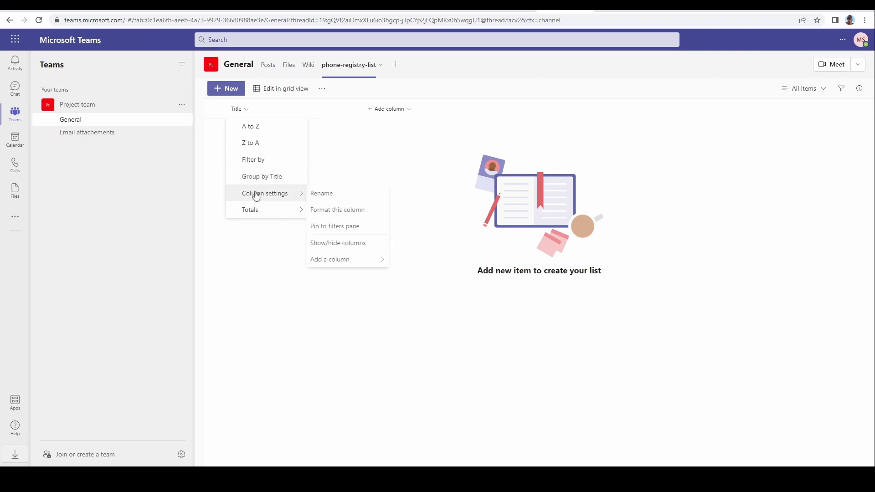
pyautogui.click(319, 195)
pyautogui.write('email')
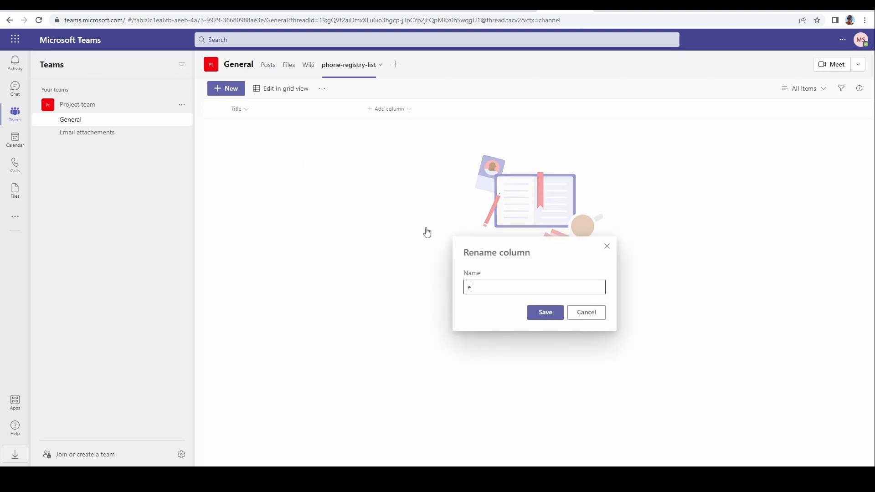
pyautogui.click(547, 314)
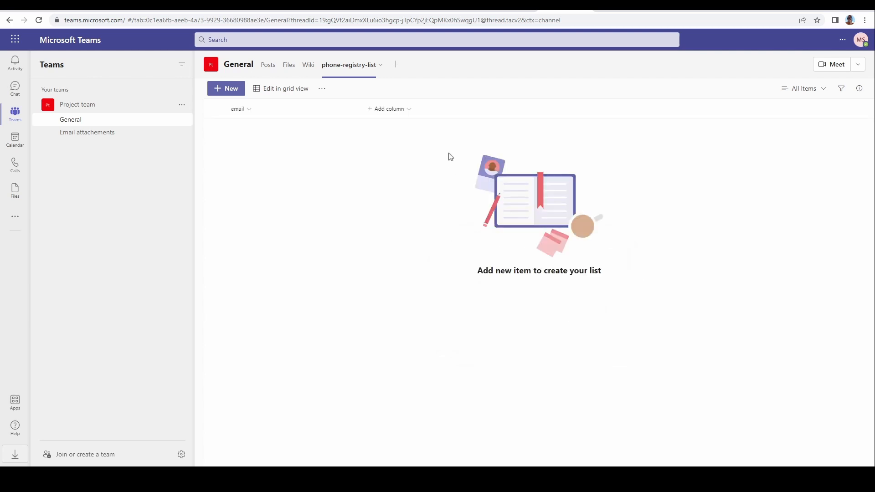
# Step: Add a single line of text column named Phone number
pyautogui.click(391, 111)
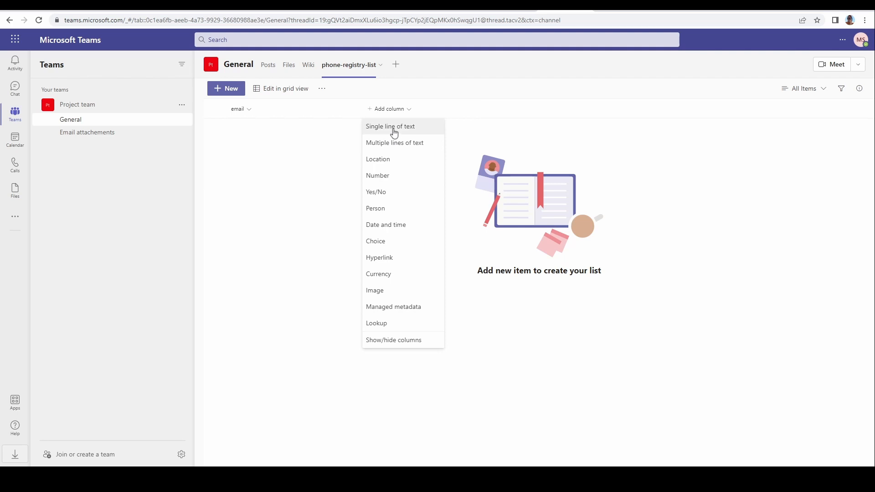
pyautogui.click(392, 132)
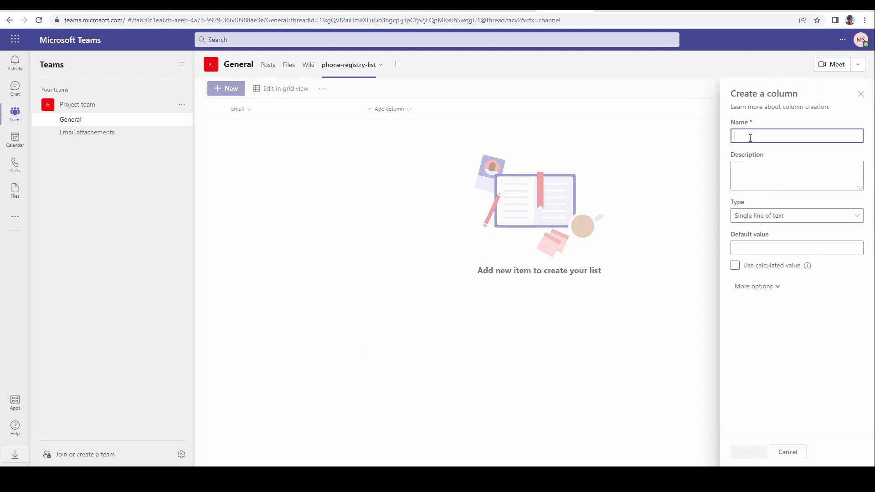
pyautogui.write('Phone number')
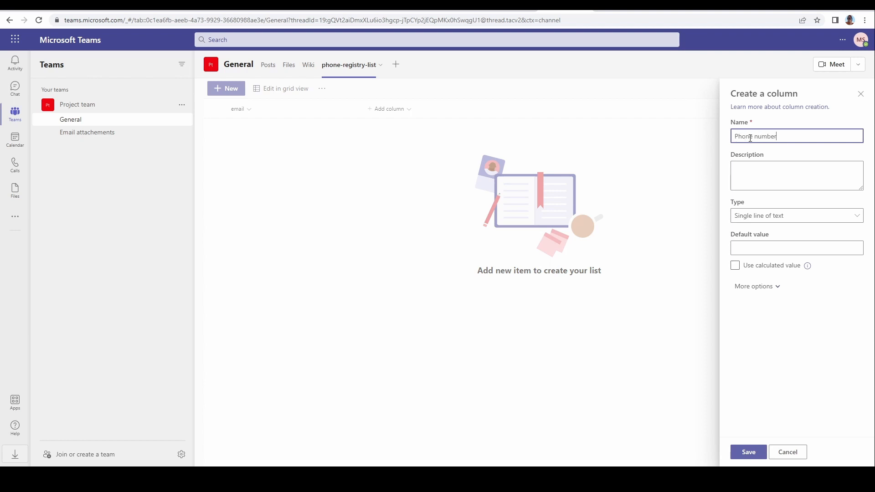
pyautogui.click(748, 451)
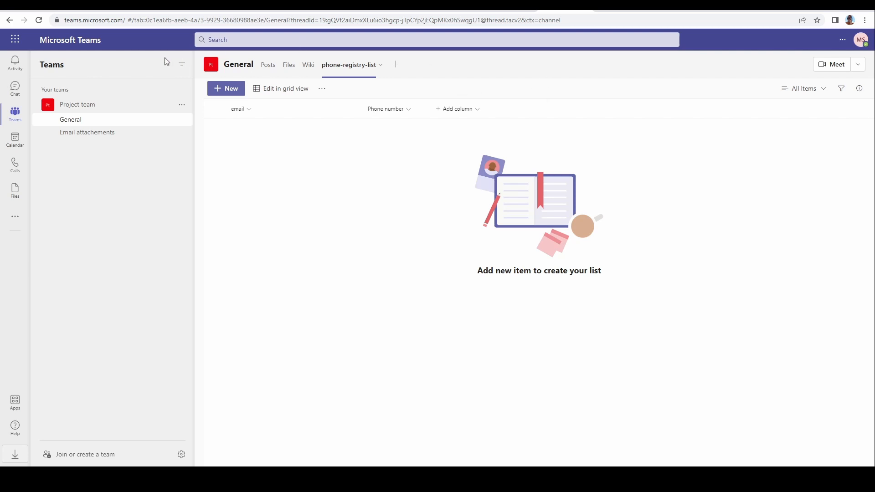
# Step: Open Power Automate from the app launcher and go to its templates
pyautogui.click(15, 40)
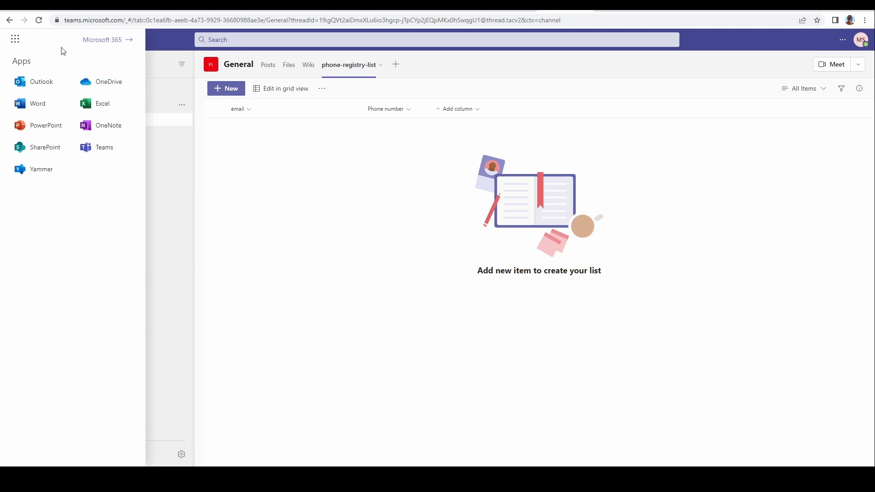
pyautogui.click(106, 44)
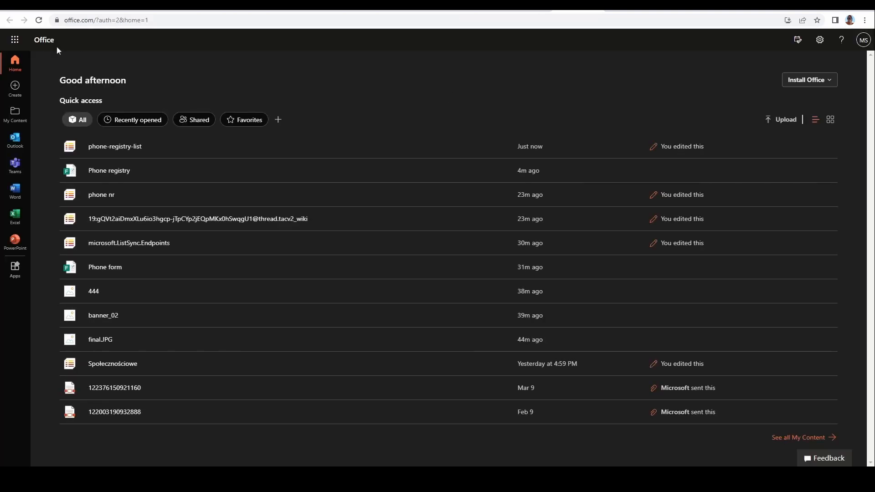
pyautogui.click(15, 41)
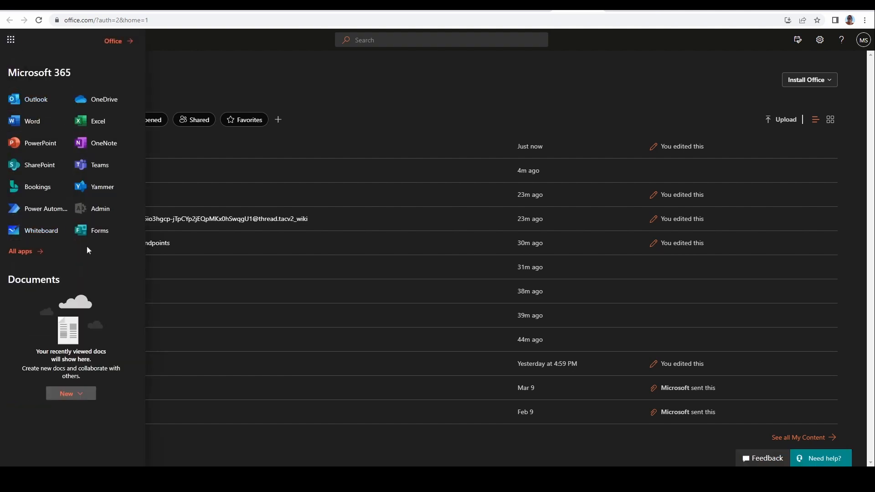
pyautogui.click(47, 210)
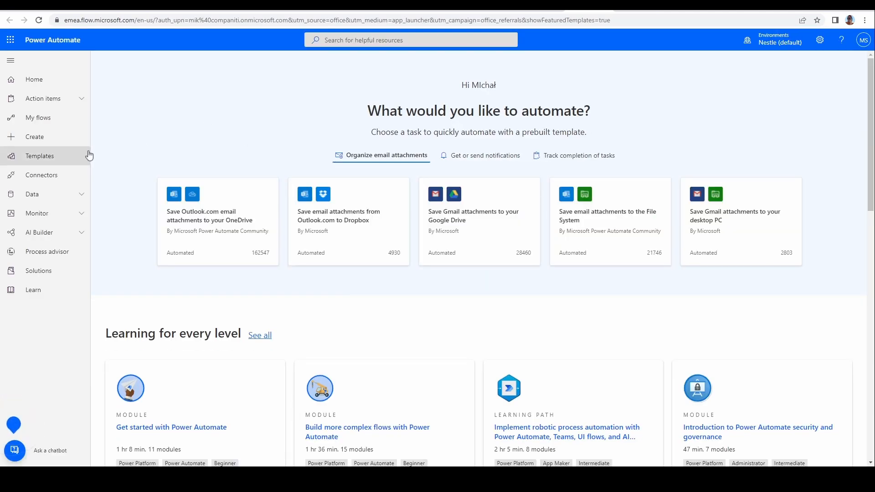
pyautogui.click(40, 155)
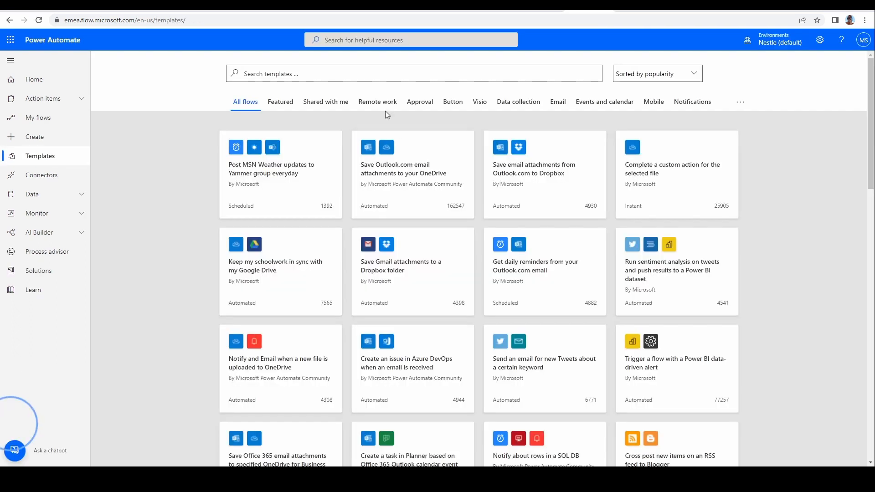
# Step: Search templates for record form responses in sharepoint and start a flow from the Record form responses in SharePoint template
pyautogui.click(352, 73)
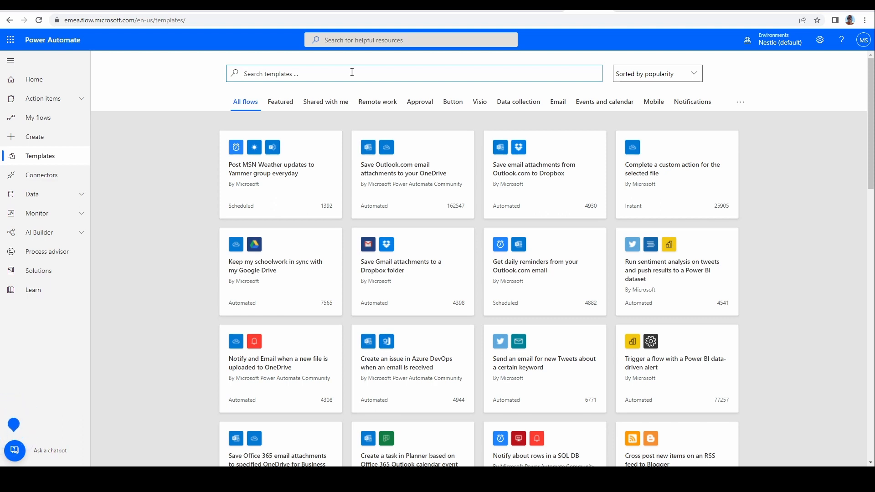
pyautogui.write('record form responses in sharepoint')
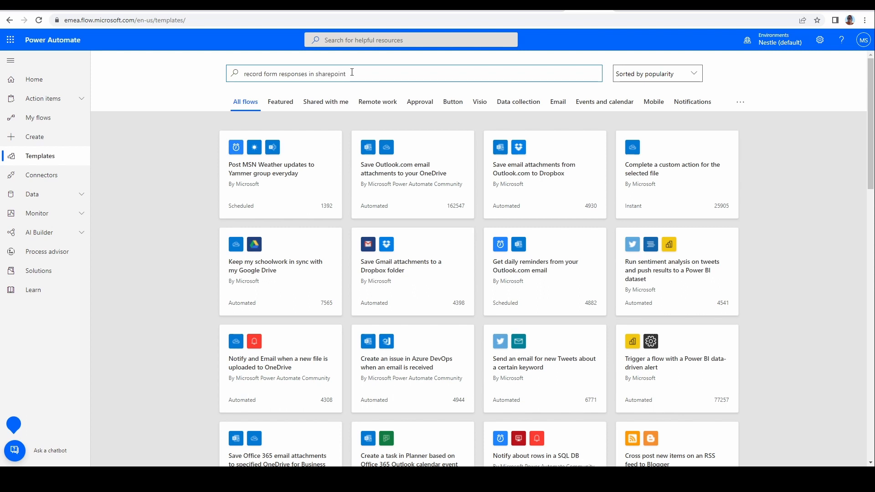
pyautogui.press('Return')
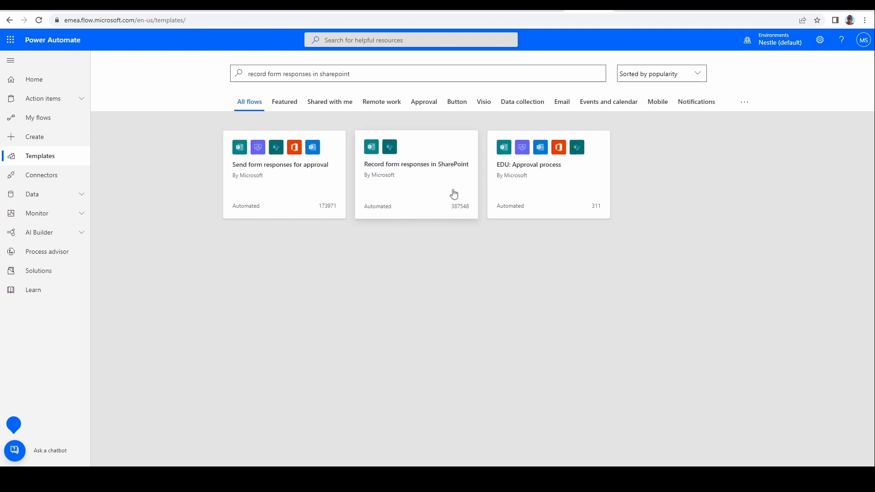
pyautogui.click(420, 169)
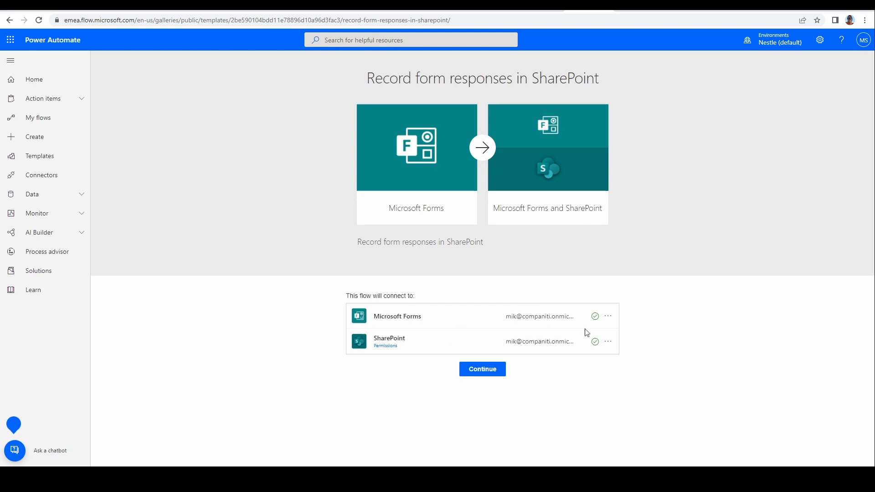
pyautogui.click(490, 374)
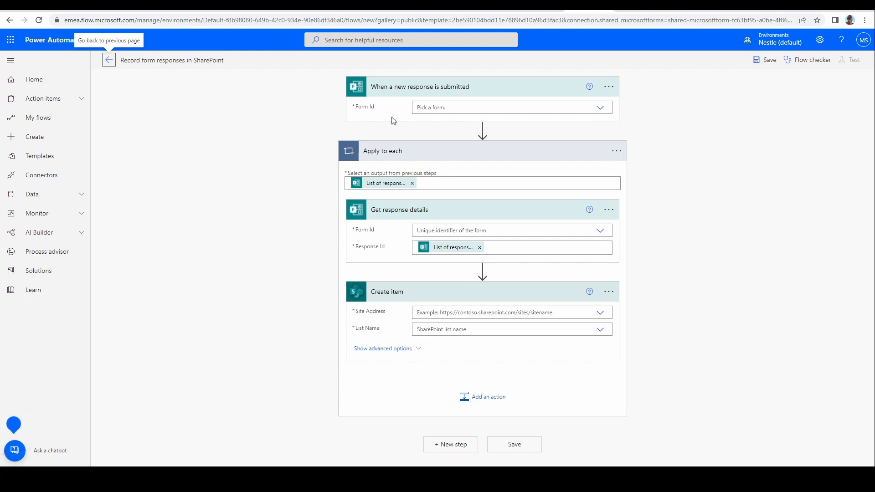
# Step: Set the form to Phone registry in both the new-response trigger and the Get response details action
pyautogui.click(600, 108)
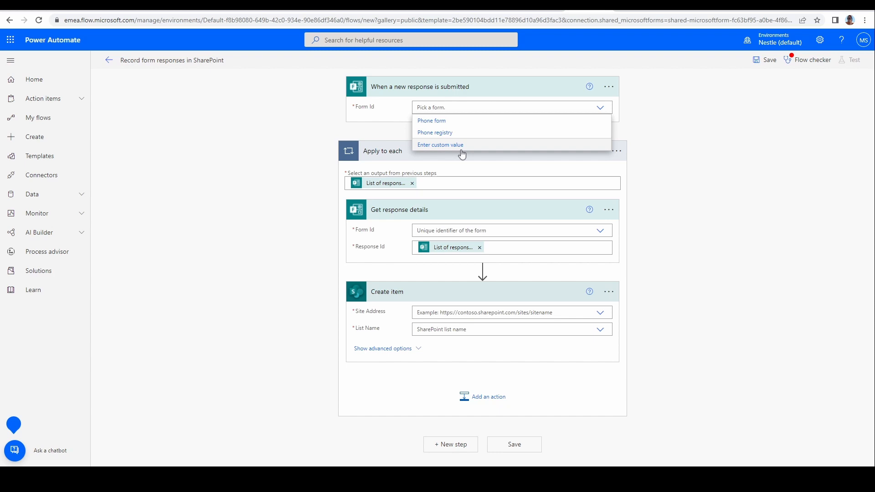
pyautogui.click(681, 11)
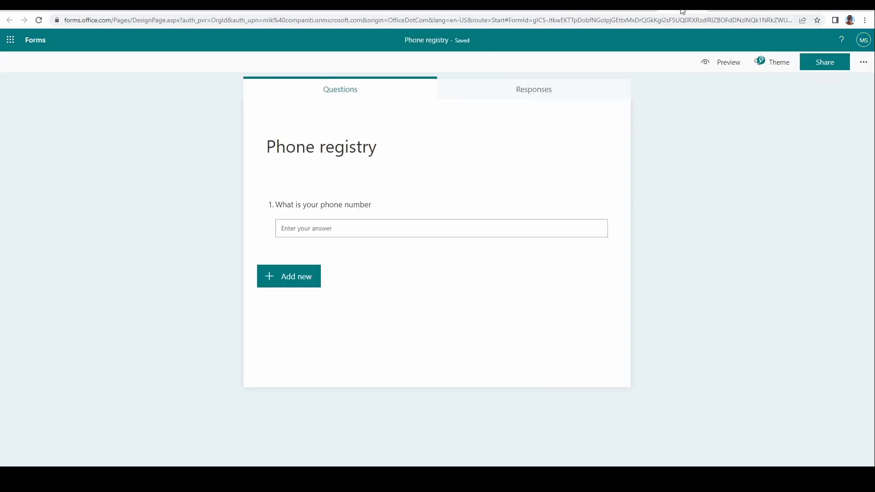
pyautogui.click(587, 10)
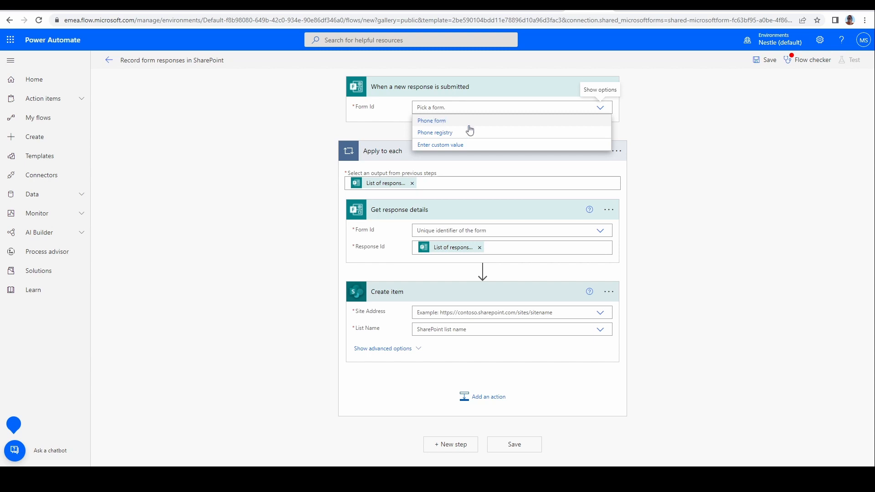
pyautogui.click(437, 134)
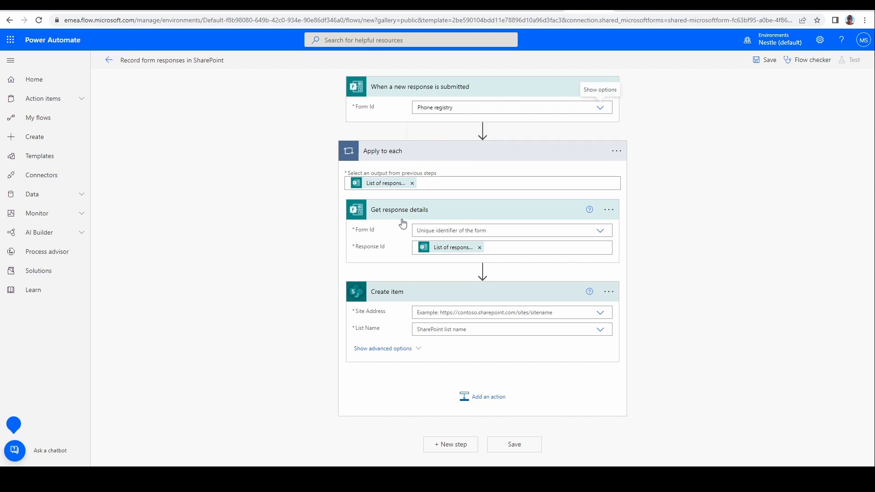
pyautogui.click(600, 231)
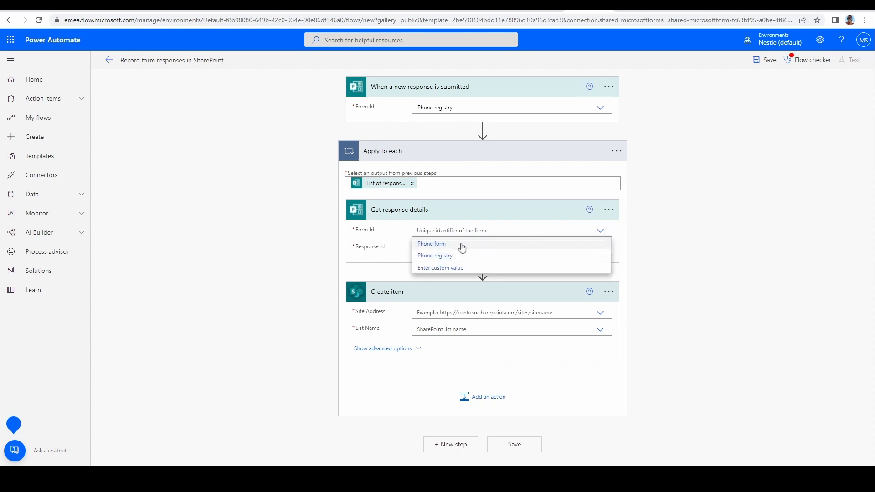
pyautogui.click(440, 256)
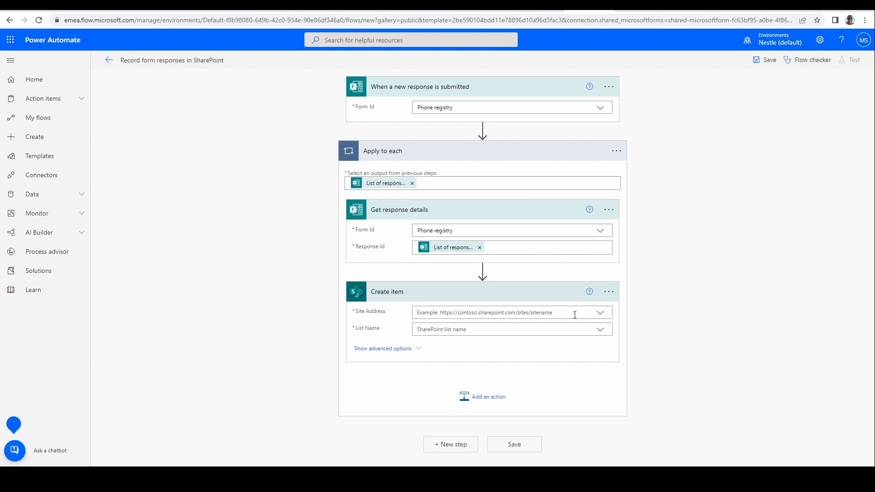
# Step: Set the Create item action's site address to Project team and its list name to phone-registry-list
pyautogui.click(600, 314)
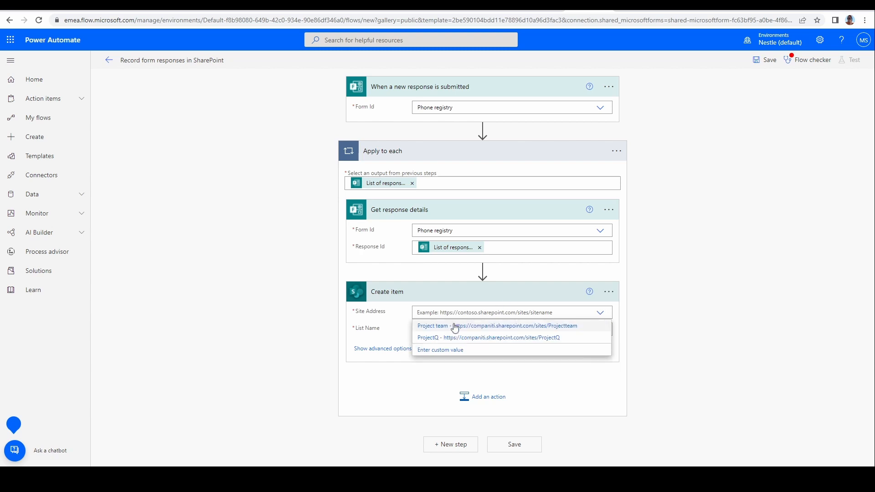
pyautogui.click(554, 327)
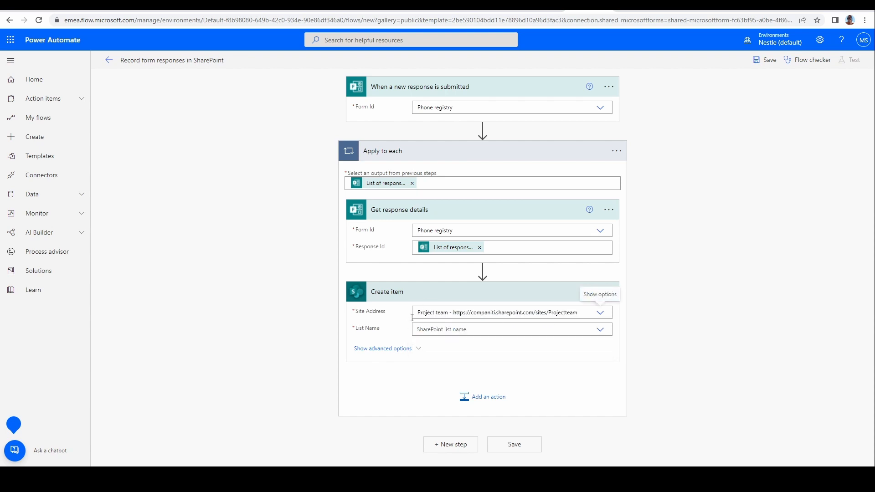
pyautogui.click(600, 331)
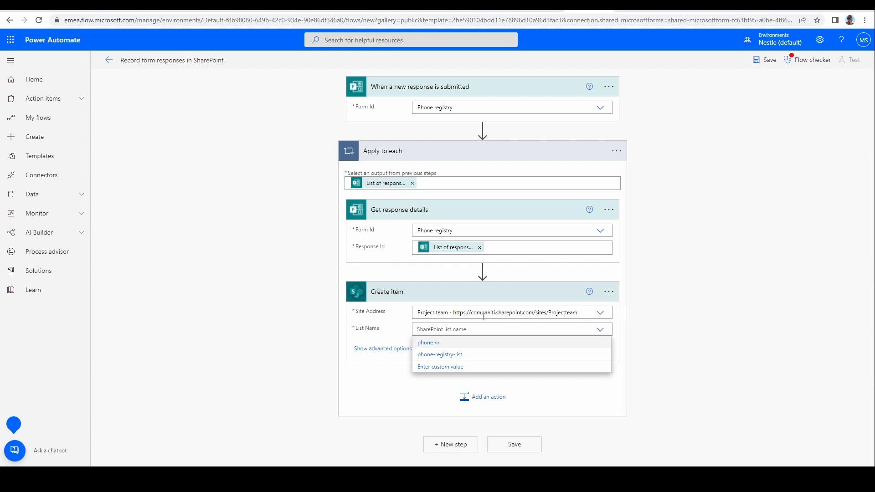
pyautogui.click(463, 357)
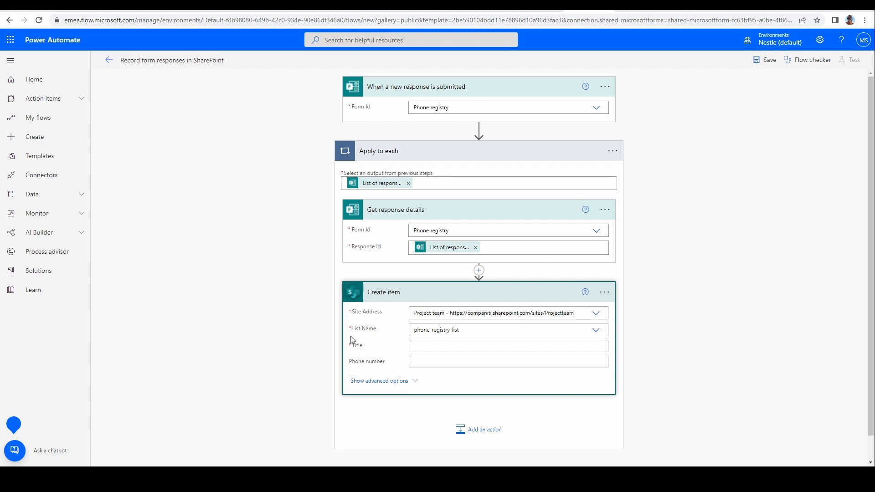
# Step: Map Title to the Responders' Email and Phone number to the What is your phone number answer
pyautogui.click(430, 347)
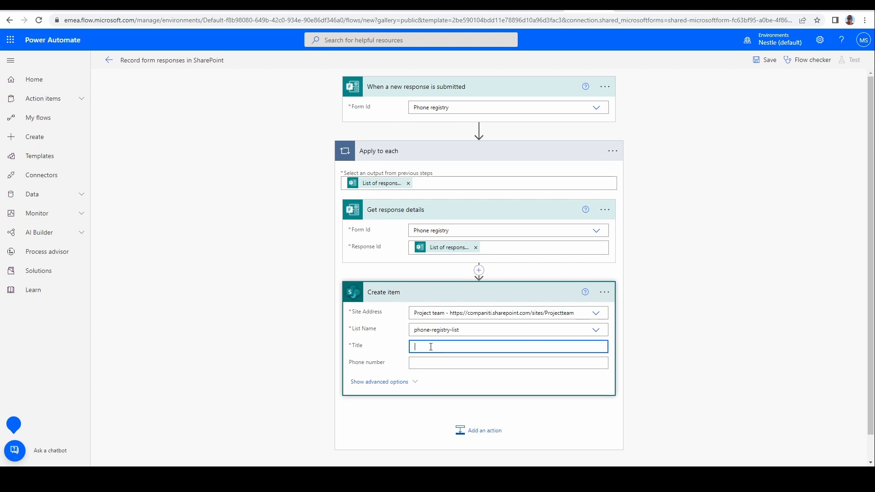
pyautogui.scroll(-1, 613, 363)
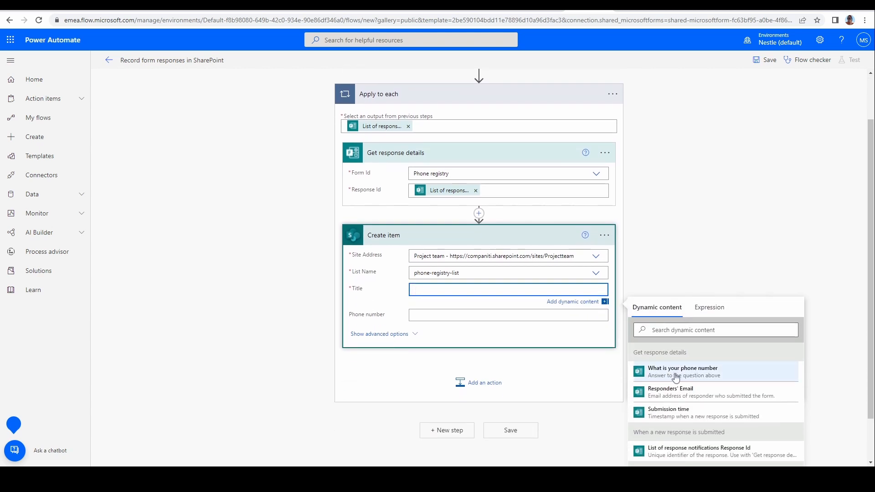
pyautogui.click(677, 394)
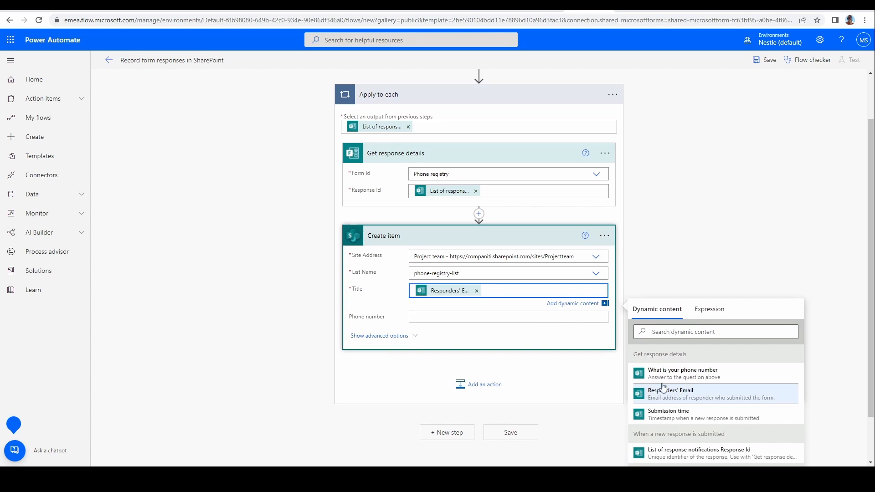
pyautogui.click(480, 340)
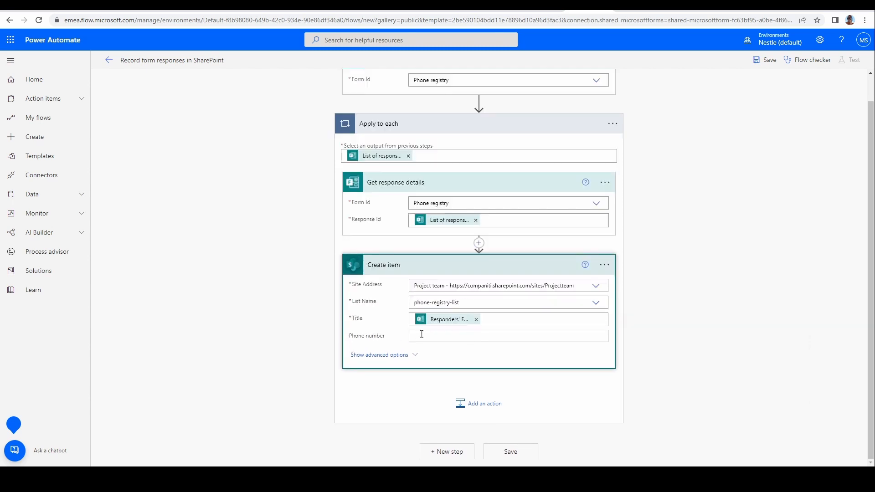
pyautogui.click(451, 336)
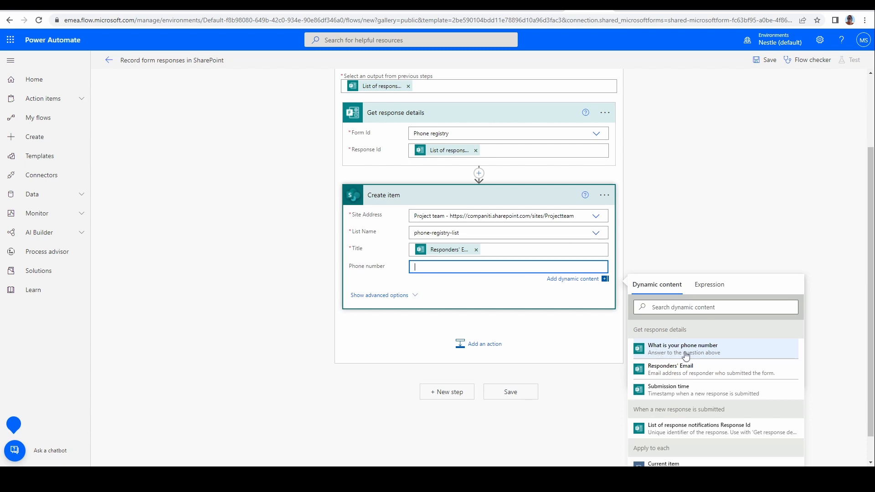
pyautogui.click(704, 353)
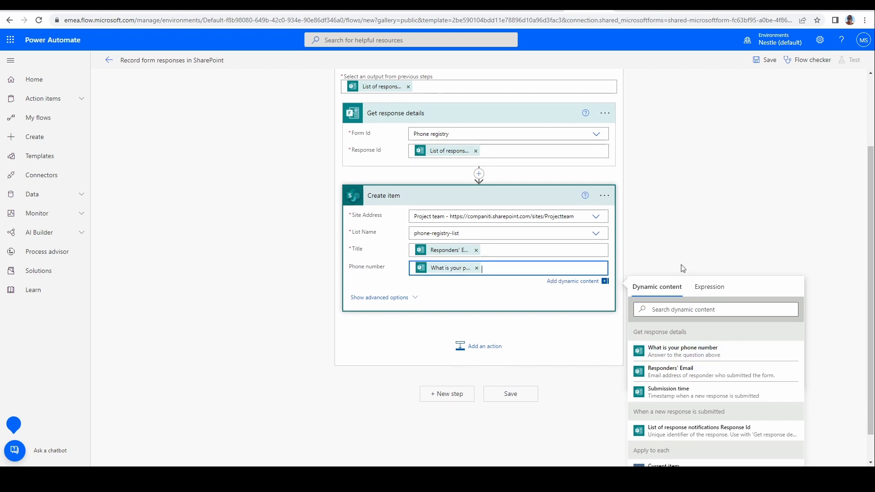
pyautogui.click(642, 256)
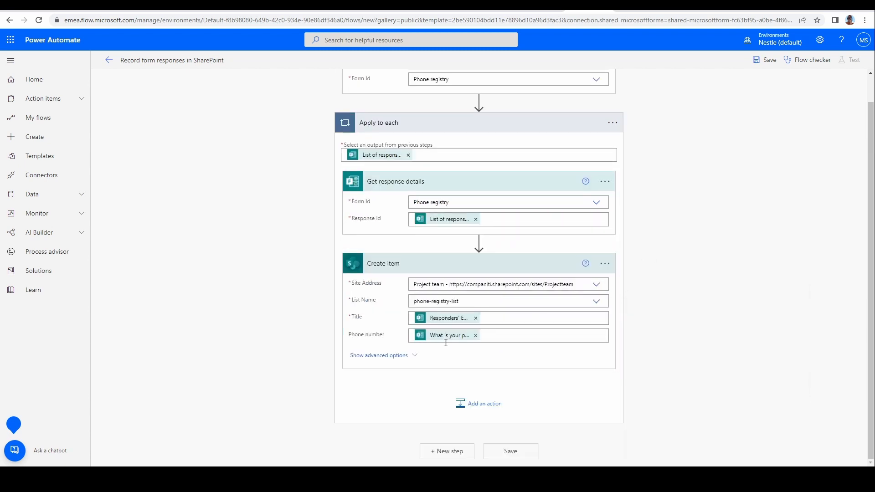
# Step: Save the flow
pyautogui.moveTo(384, 336); pyautogui.dragTo(350, 340)
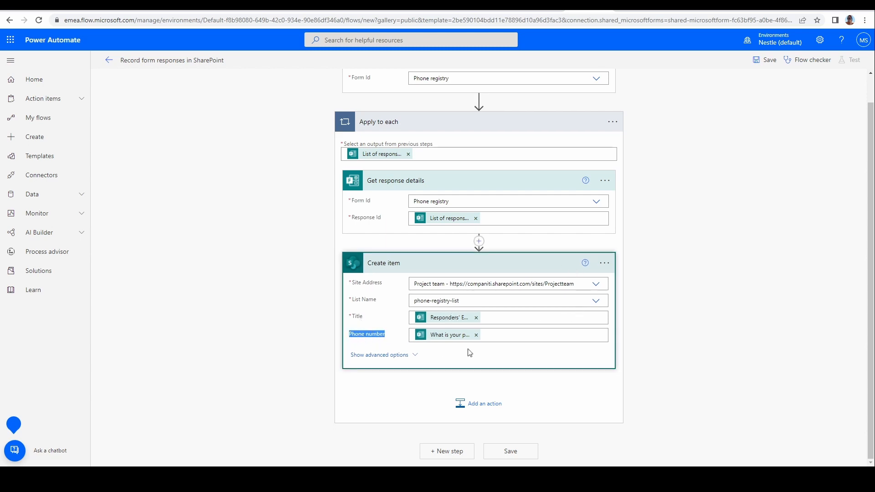
pyautogui.click(508, 355)
pyautogui.click(511, 452)
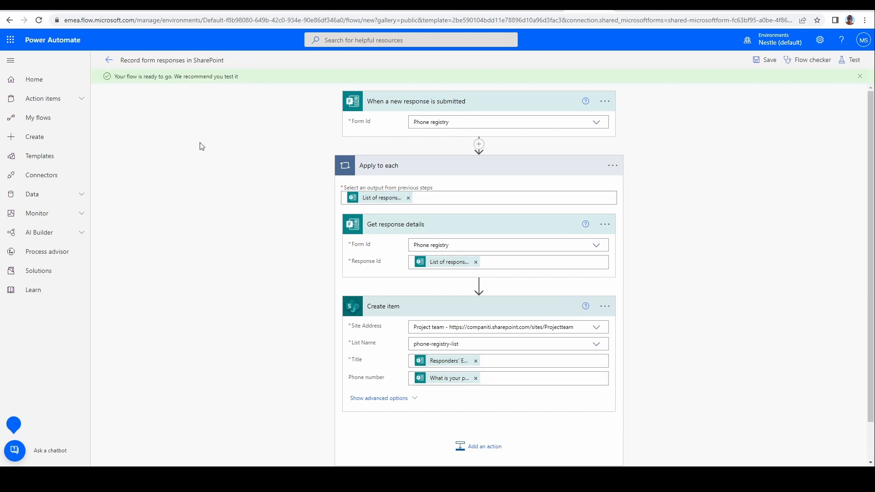
# Step: Return to the flow's details page
pyautogui.moveTo(116, 76); pyautogui.dragTo(243, 78)
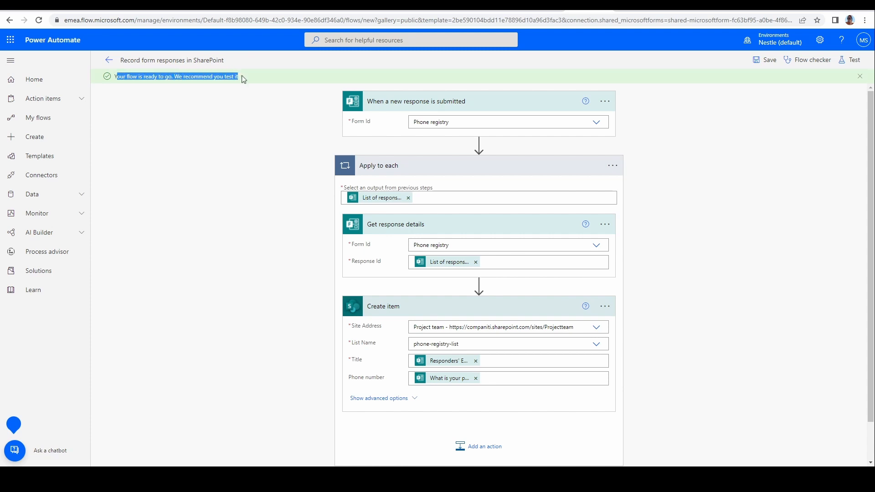
pyautogui.click(254, 130)
pyautogui.click(109, 60)
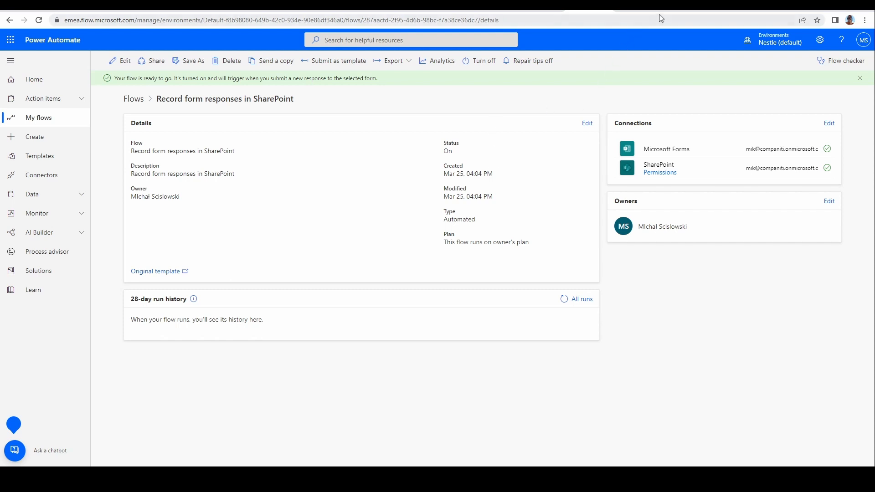
# Step: Preview the Phone registry form and submit a test response with a sample phone number
pyautogui.click(674, 9)
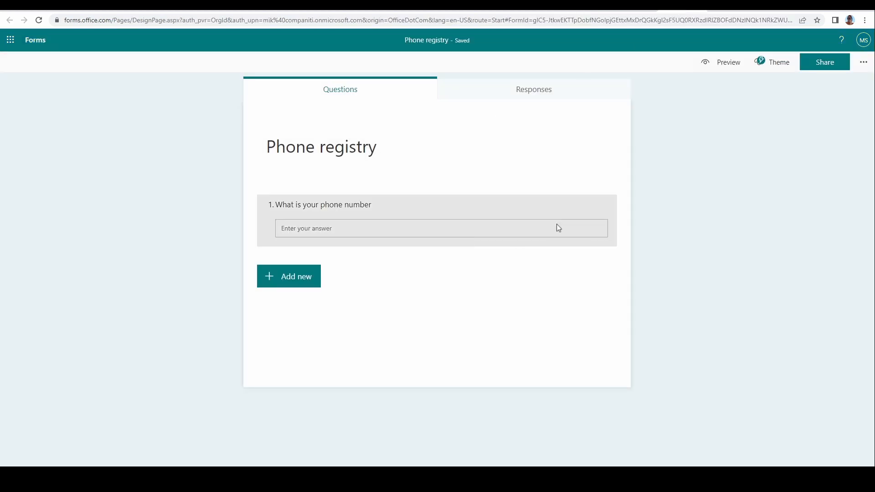
pyautogui.click(722, 67)
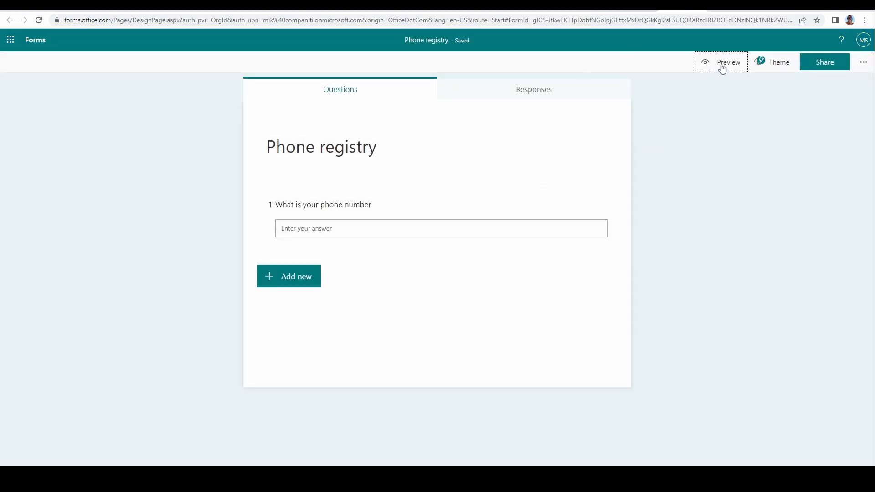
pyautogui.click(429, 184)
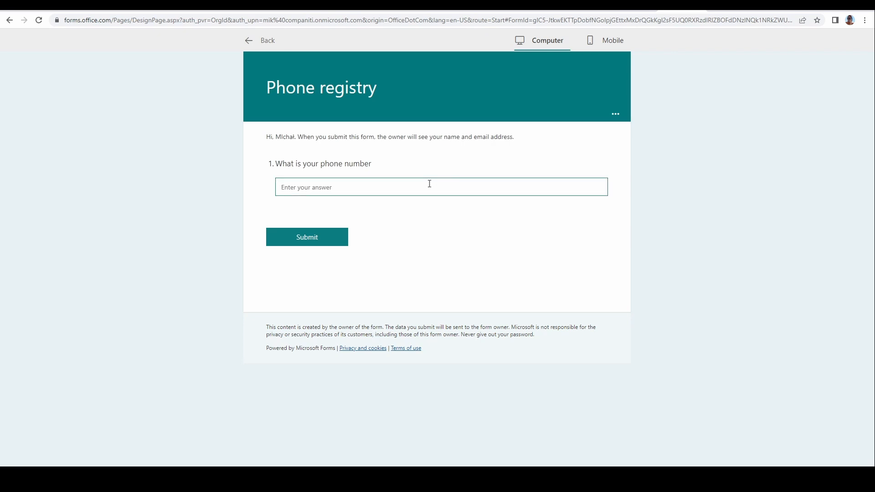
pyautogui.write('44444444')
pyautogui.click(315, 243)
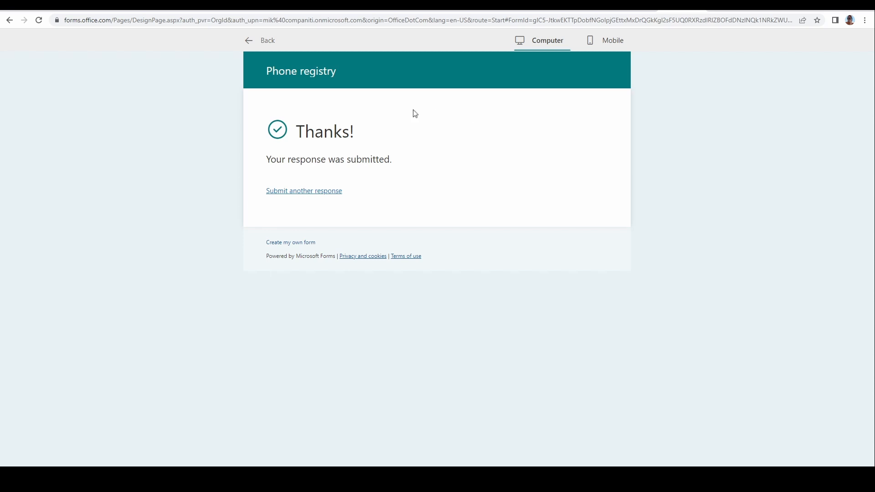
# Step: Exit the form preview and open the Phone registry form's responses summary
pyautogui.click(251, 42)
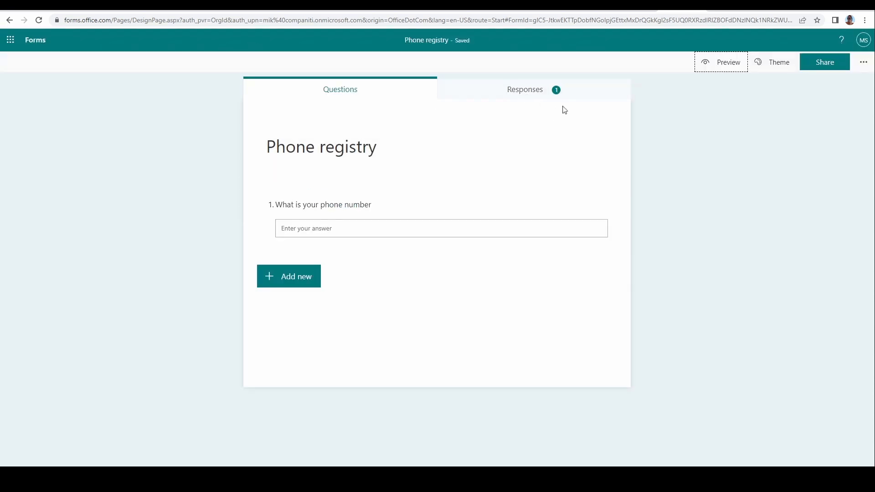
pyautogui.click(521, 91)
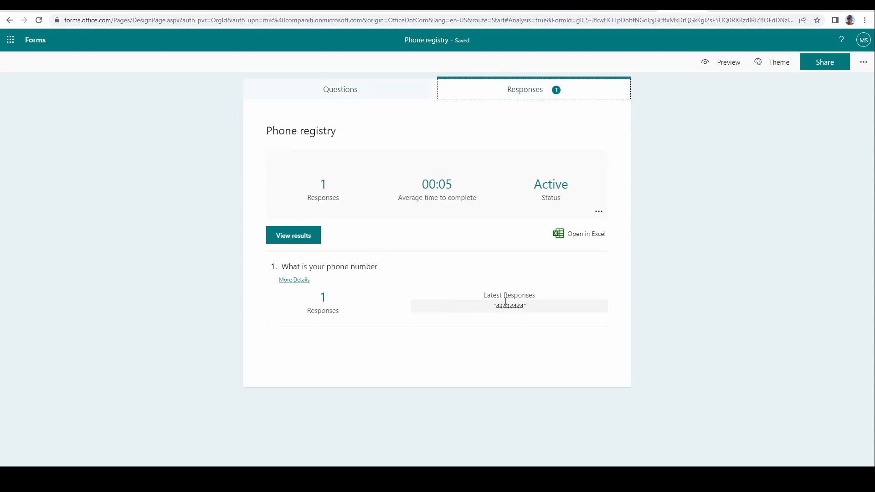
# Step: Switch to the flow's details page and refresh its 28-day run history
pyautogui.click(589, 11)
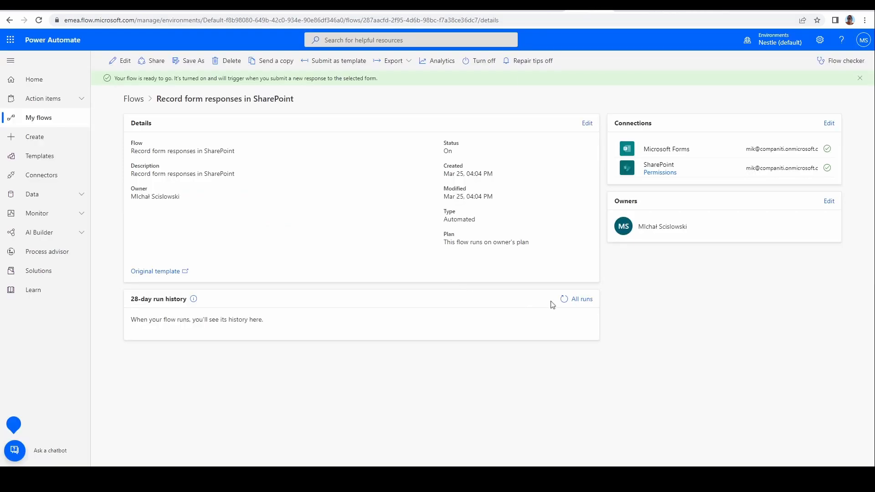
pyautogui.click(564, 300)
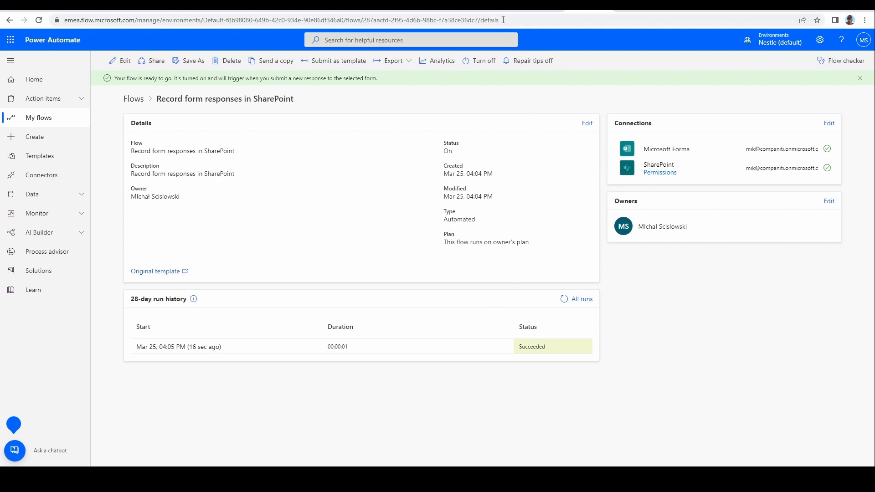
# Step: Reload the phone-registry-list tab in the Teams General channel to check for the submitted entry, dismissing the error dialog
pyautogui.click(500, 3)
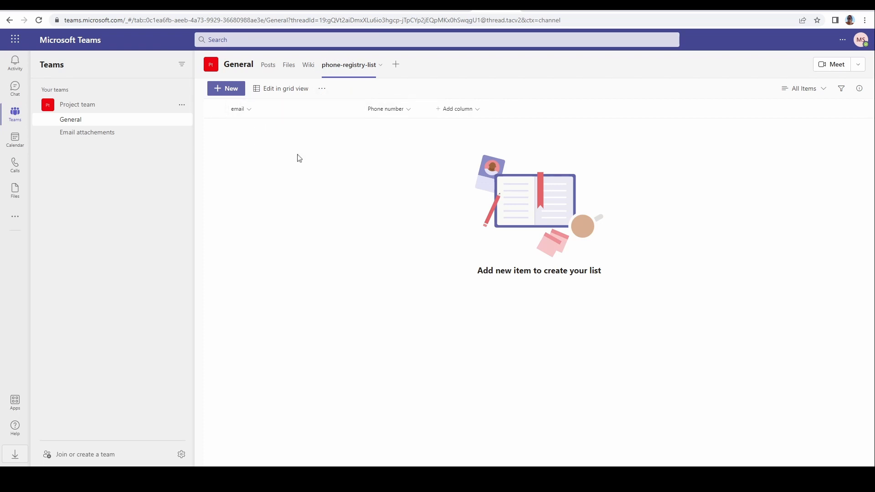
pyautogui.click(313, 69)
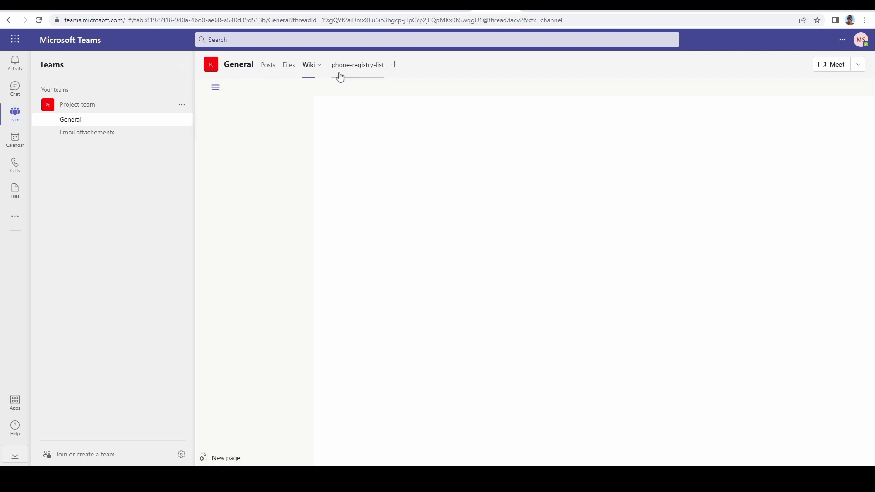
pyautogui.click(348, 71)
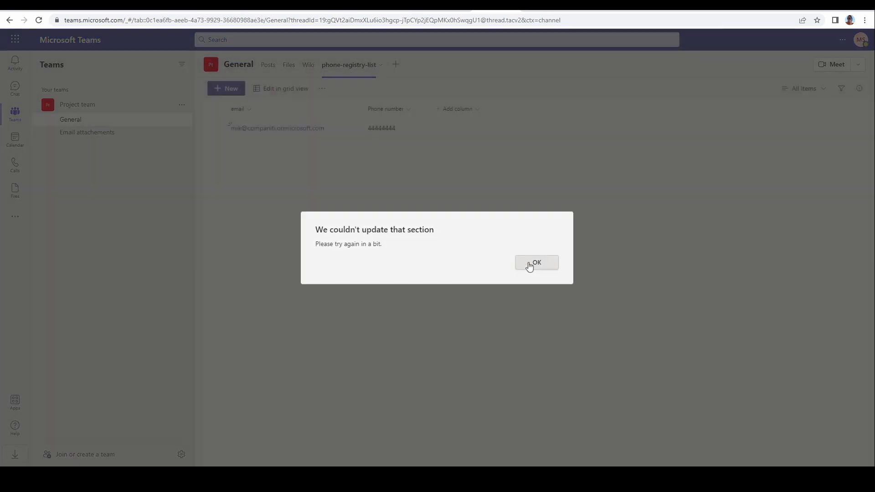
pyautogui.click(532, 261)
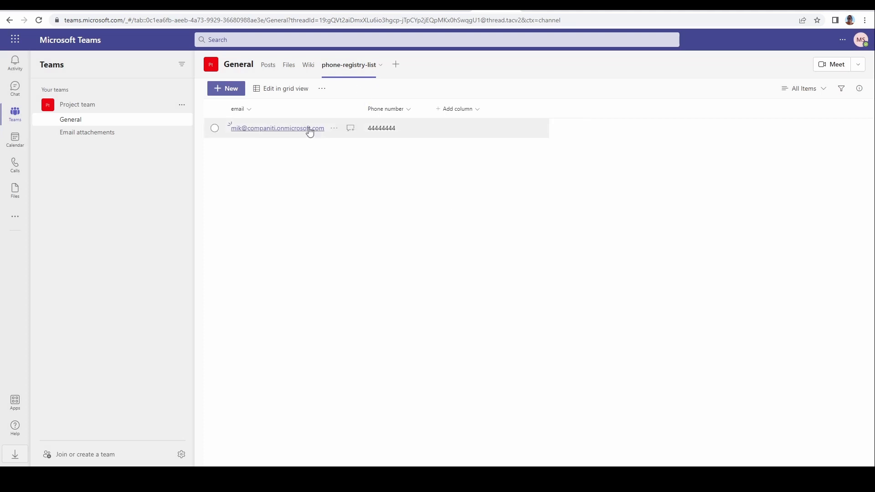